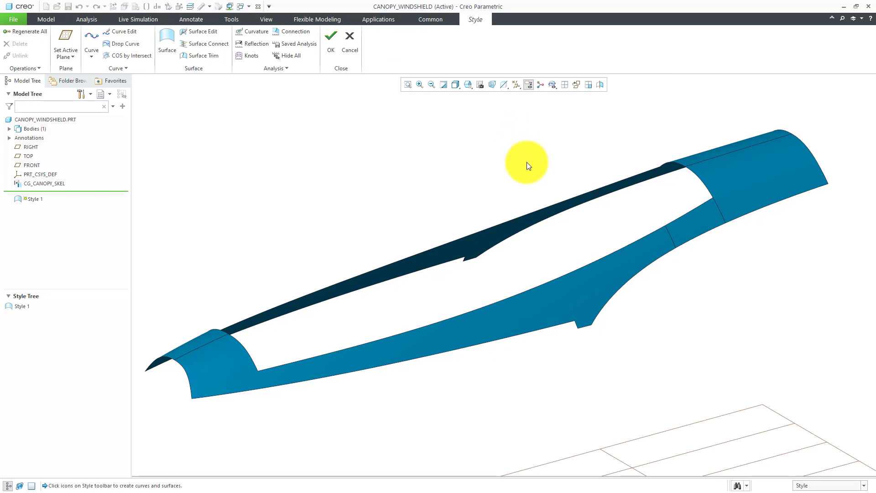
# Turn on Plane Display so the FRONT, RIGHT and TOP datum planes show around the canopy.
pyautogui.scroll(-3, 527, 165)
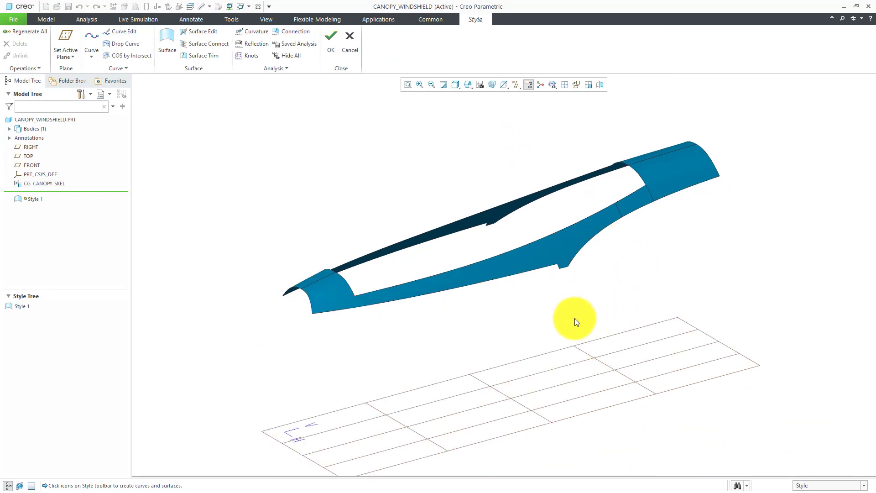
pyautogui.click(518, 87)
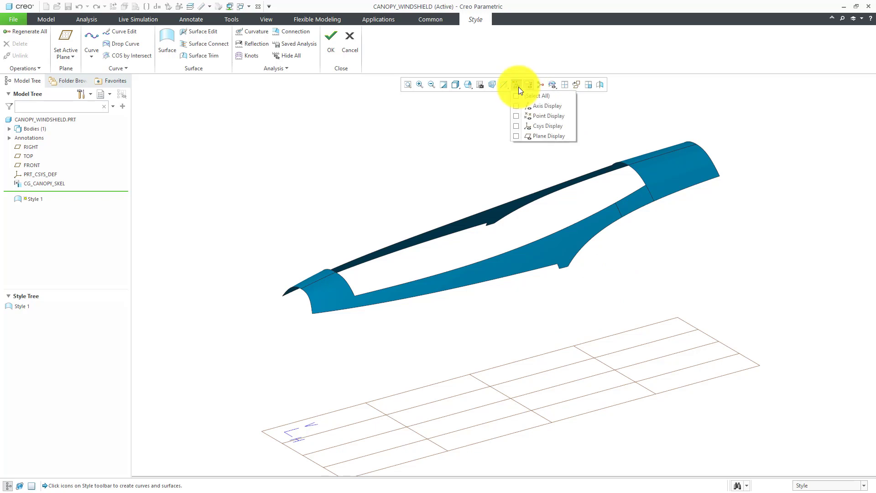
pyautogui.click(533, 138)
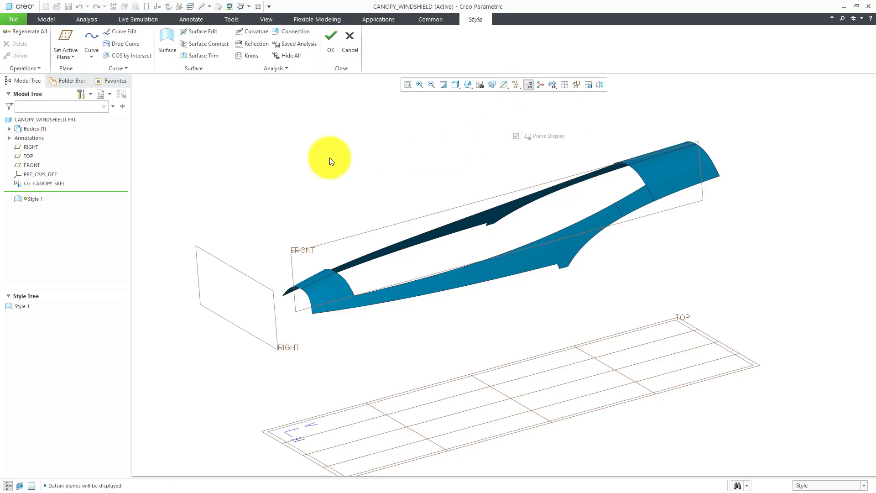
pyautogui.moveTo(380, 165)
pyautogui.mouseDown(button='middle')
pyautogui.moveTo(395, 164)
pyautogui.moveTo(382, 157)
pyautogui.moveTo(374, 167)
pyautogui.mouseUp(button='middle')
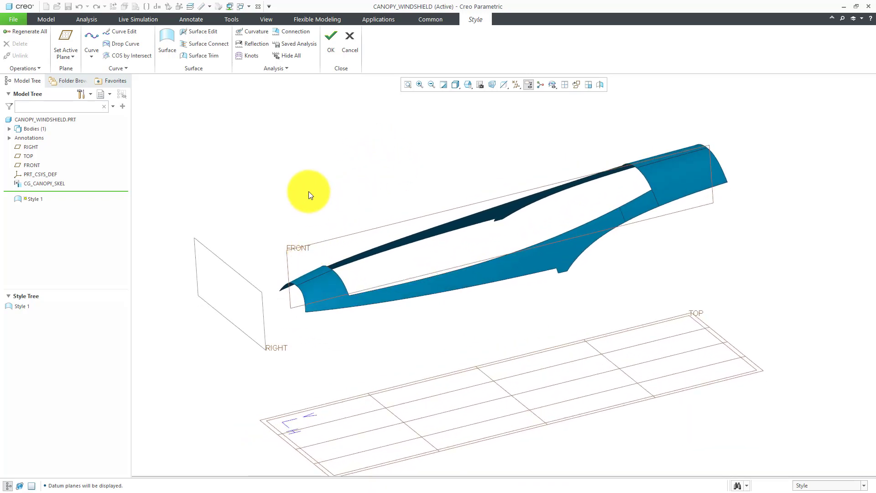
# Set FRONT as the Style active plane and orient the view to it, tilted slightly.
pyautogui.rightClick(309, 154)
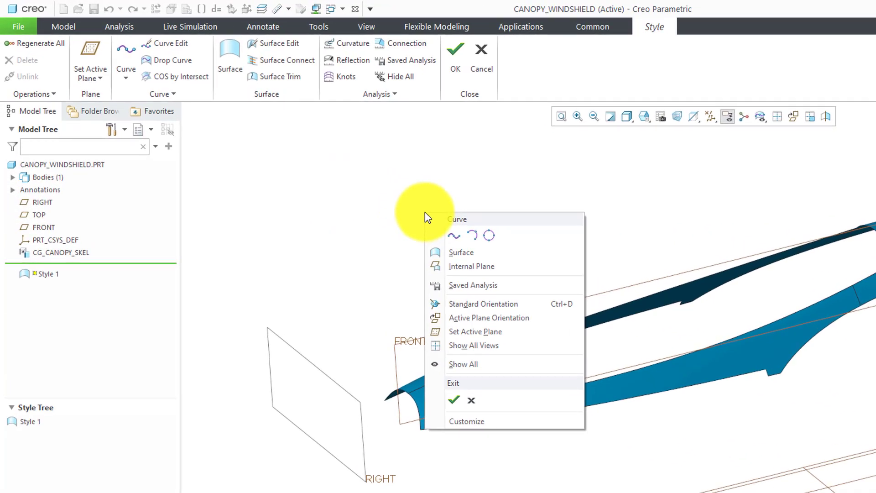
pyautogui.click(477, 332)
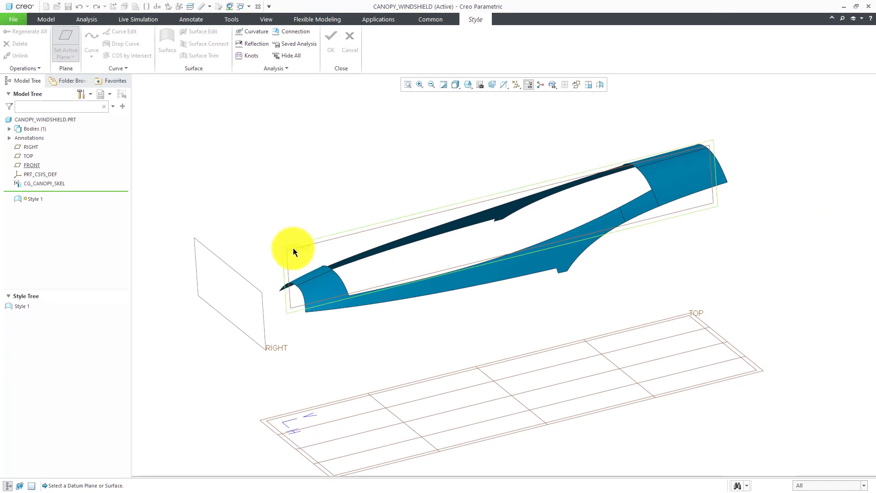
pyautogui.click(293, 248)
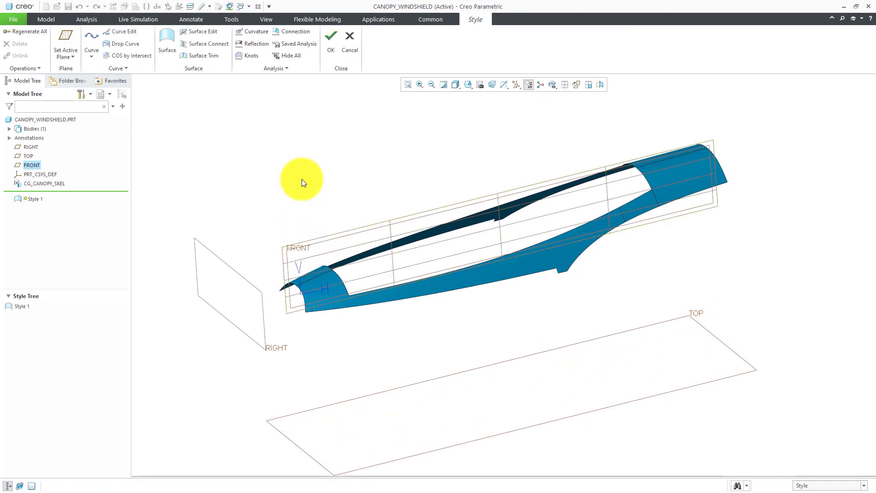
pyautogui.rightClick(332, 148)
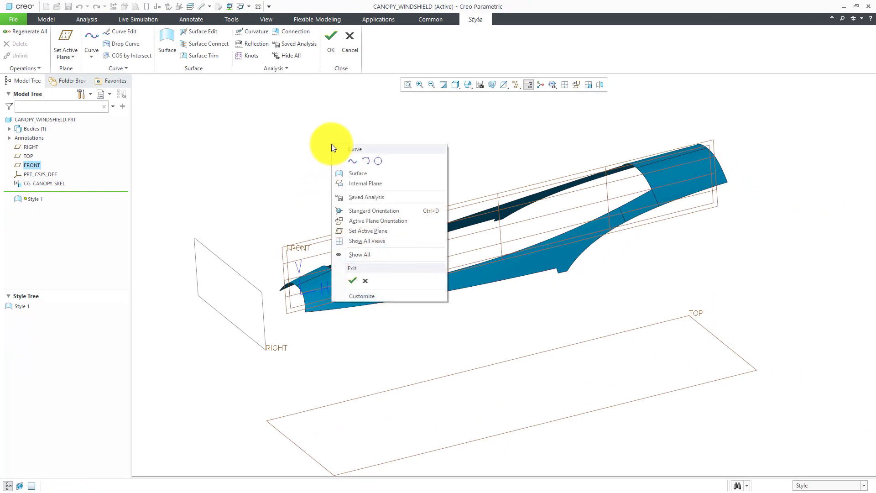
pyautogui.click(377, 221)
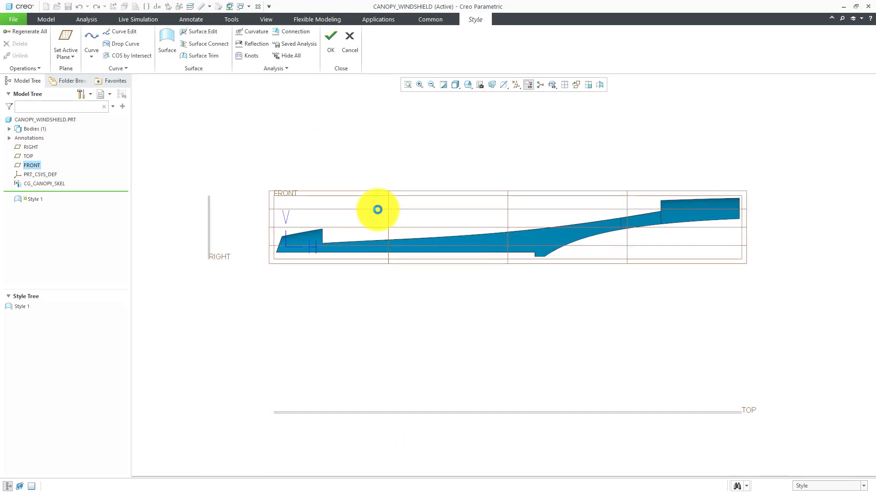
pyautogui.moveTo(373, 175); pyautogui.dragTo(393, 190, button='middle')
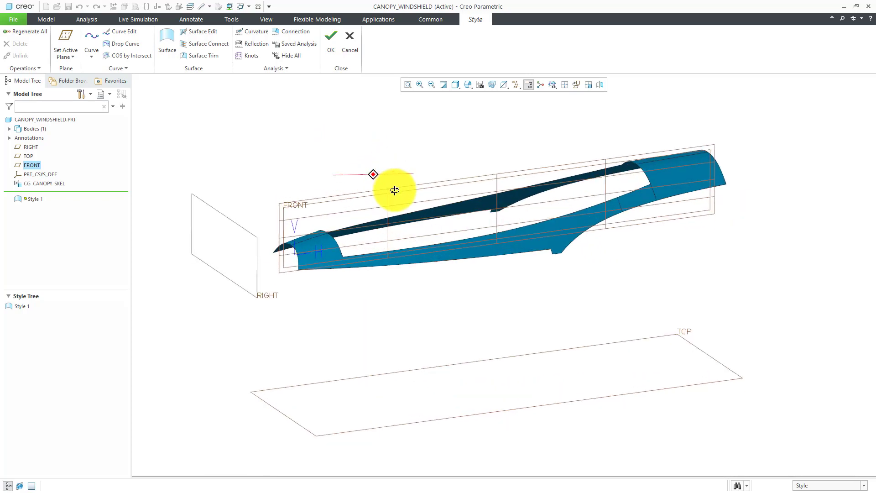
# Turn Plane Display off to hide the datum planes.
pyautogui.click(520, 89)
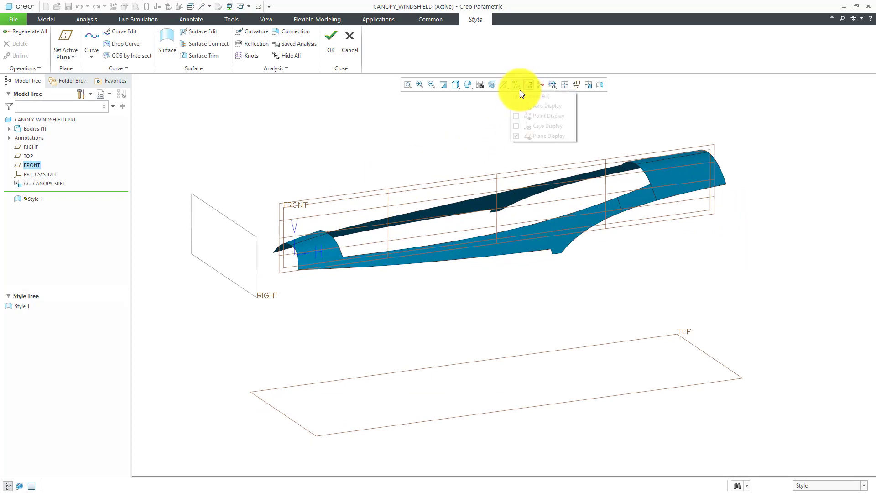
pyautogui.click(535, 137)
pyautogui.scroll(2, 434, 138)
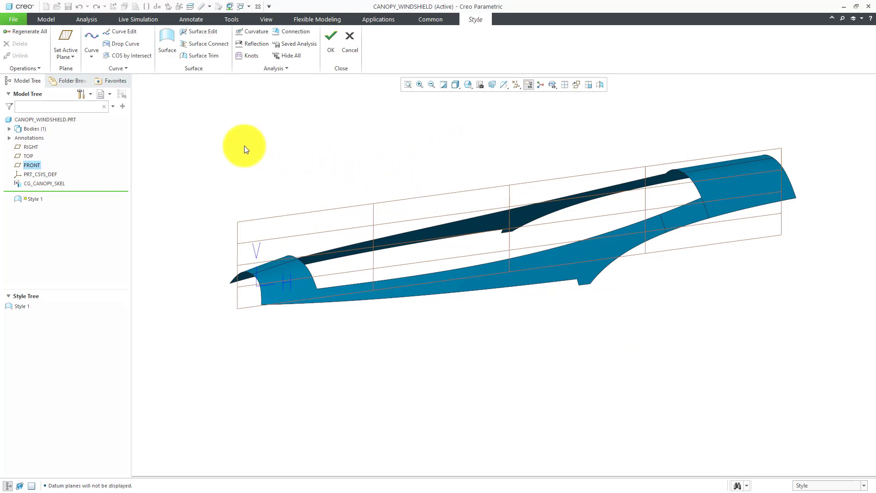
# In Style Preferences, set grid spacing to 3 and turn off the grid display.
pyautogui.click(27, 69)
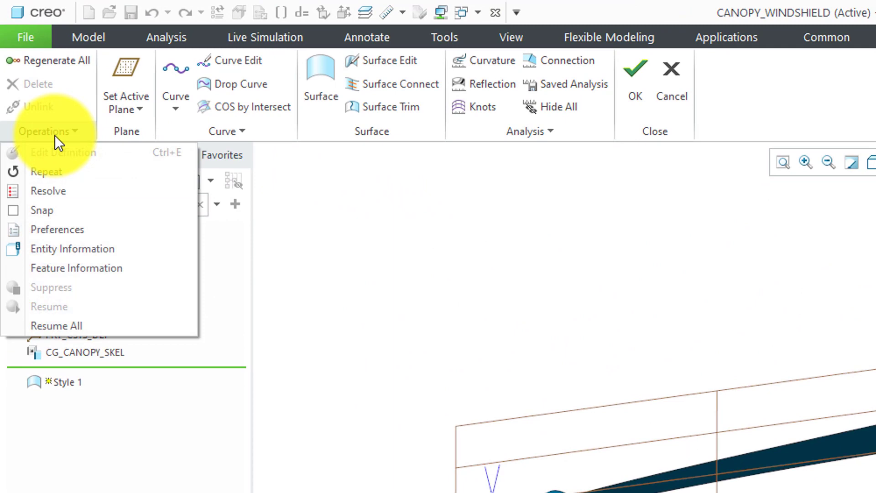
pyautogui.click(66, 230)
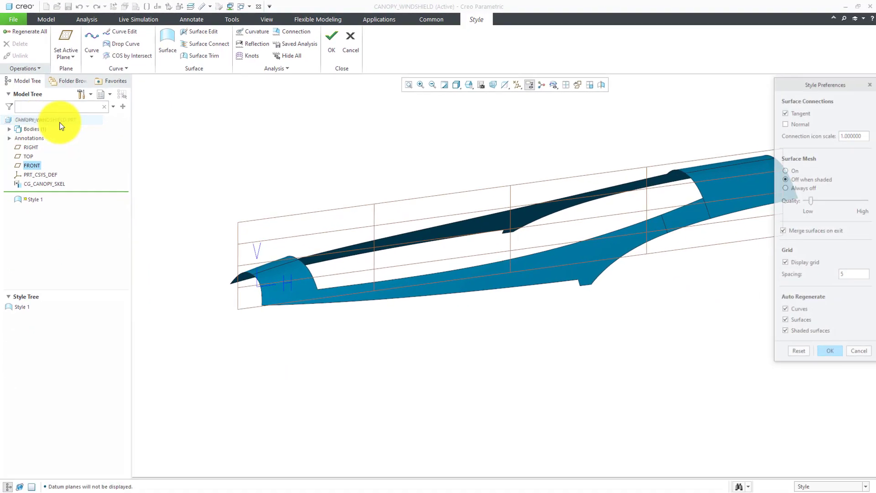
pyautogui.doubleClick(848, 272)
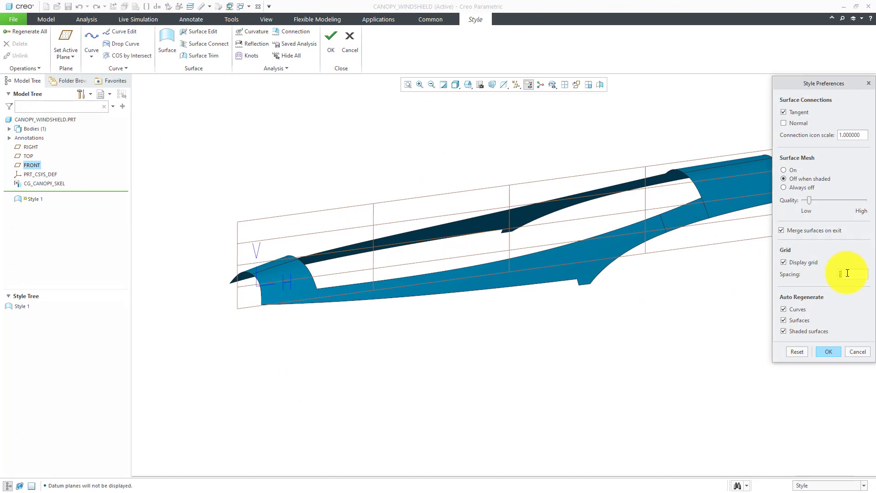
pyautogui.write('8')
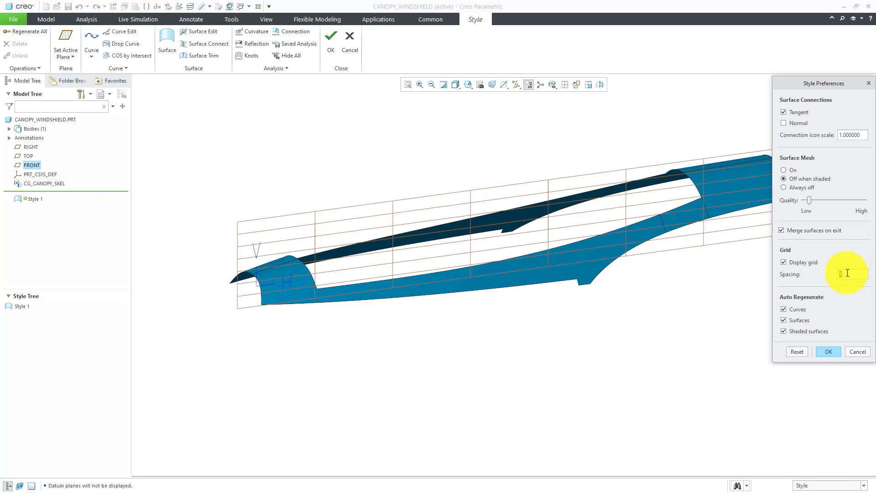
pyautogui.write('3')
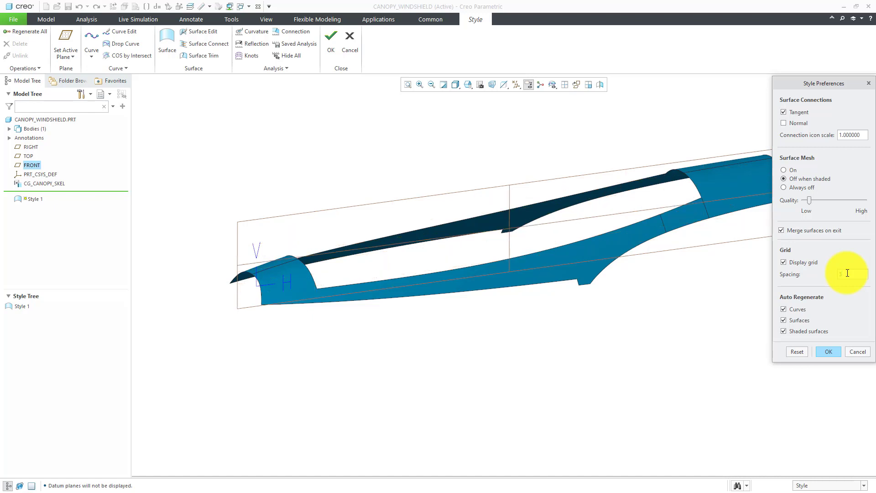
pyautogui.click(784, 262)
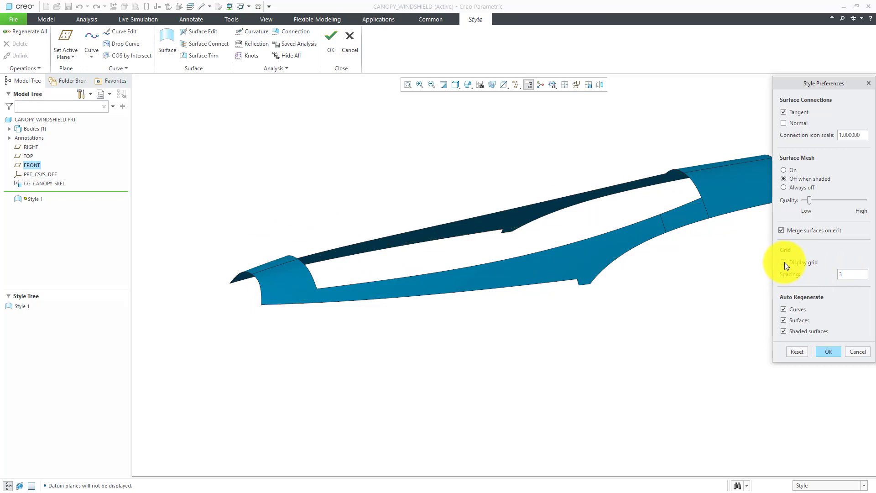
pyautogui.click(827, 351)
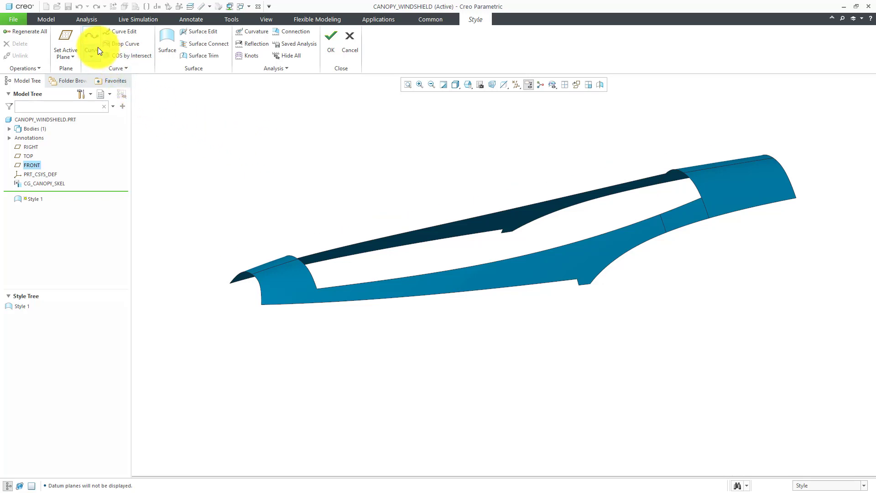
# Start a new Style curve and place its first point on the front frame edge.
pyautogui.rightClick(296, 149)
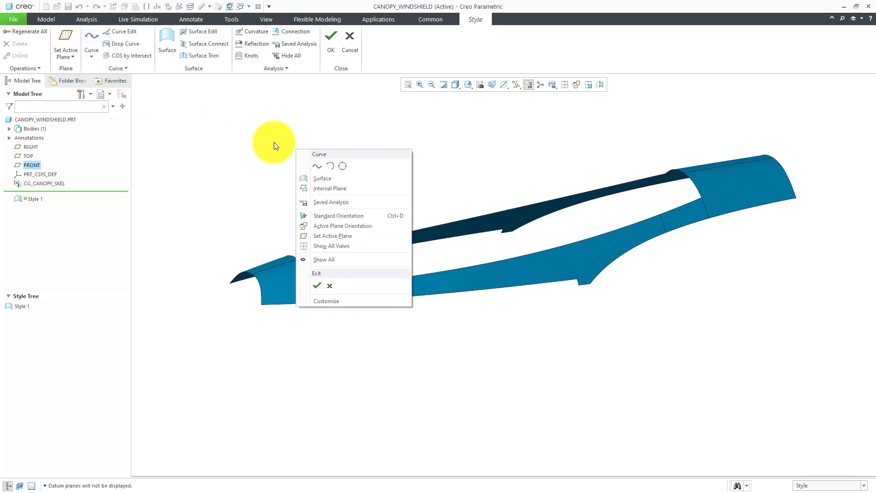
pyautogui.click(319, 169)
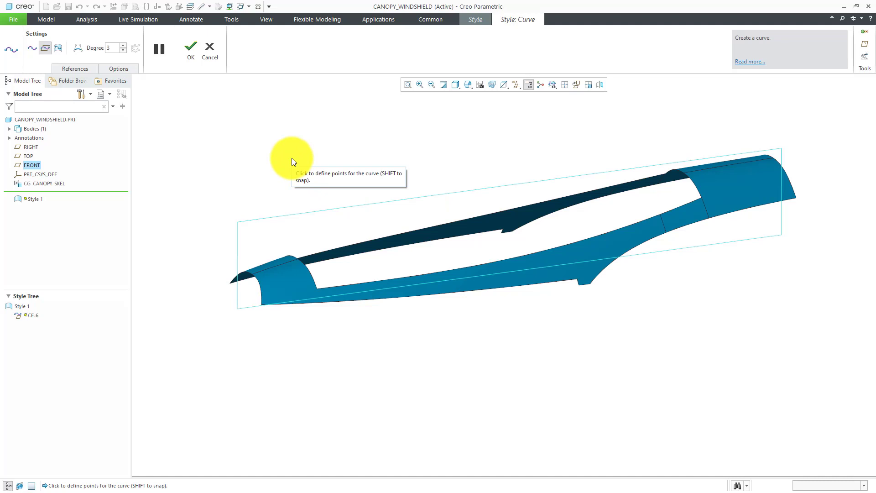
pyautogui.moveTo(331, 255)
pyautogui.mouseDown(button='middle')
pyautogui.moveTo(309, 257)
pyautogui.moveTo(313, 270)
pyautogui.moveTo(269, 283)
pyautogui.mouseUp(button='middle')
pyautogui.scroll(5, 265, 277)
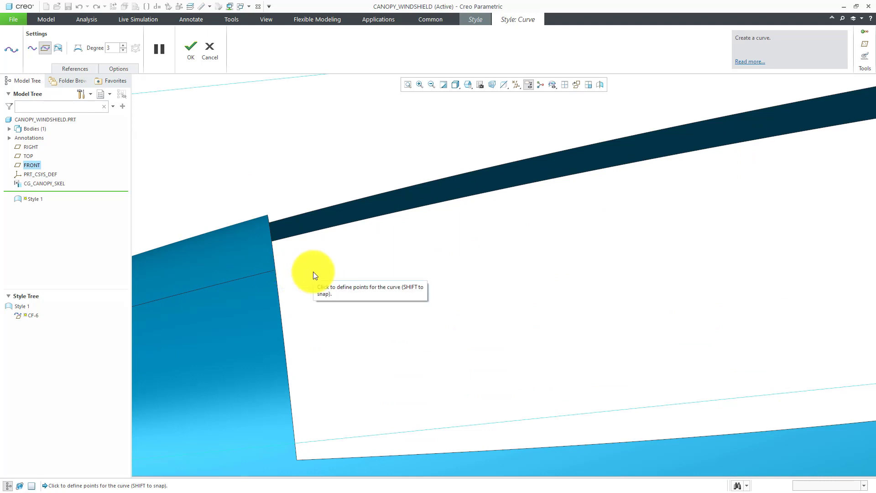
pyautogui.click(277, 277)
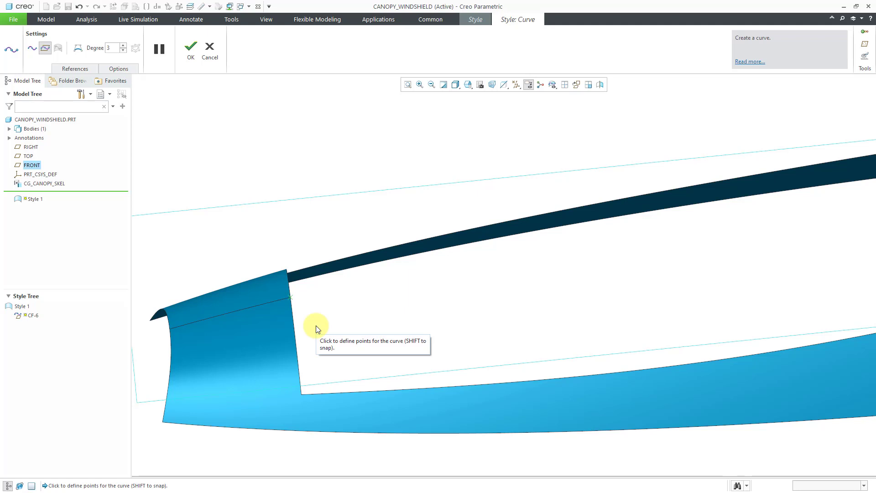
# Place the next curve point at the rear panel corner of the canopy opening.
pyautogui.scroll(3, 318, 329)
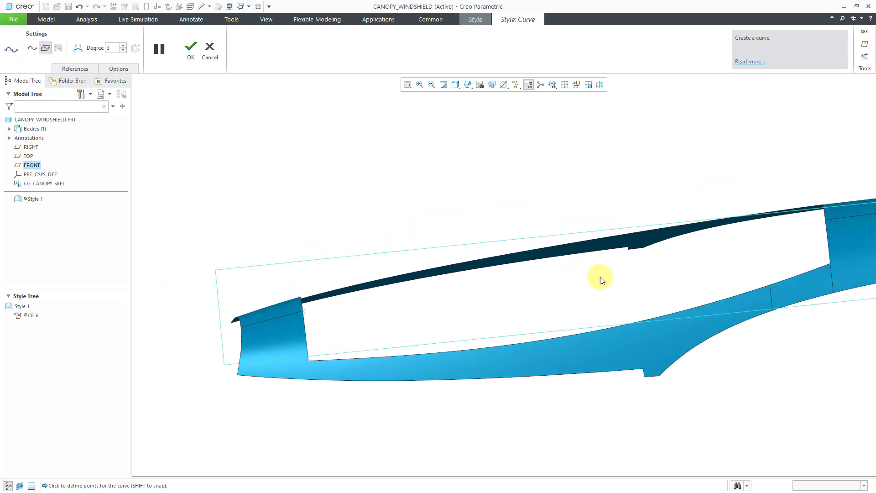
pyautogui.scroll(-5, 840, 218)
pyautogui.scroll(-2, 837, 217)
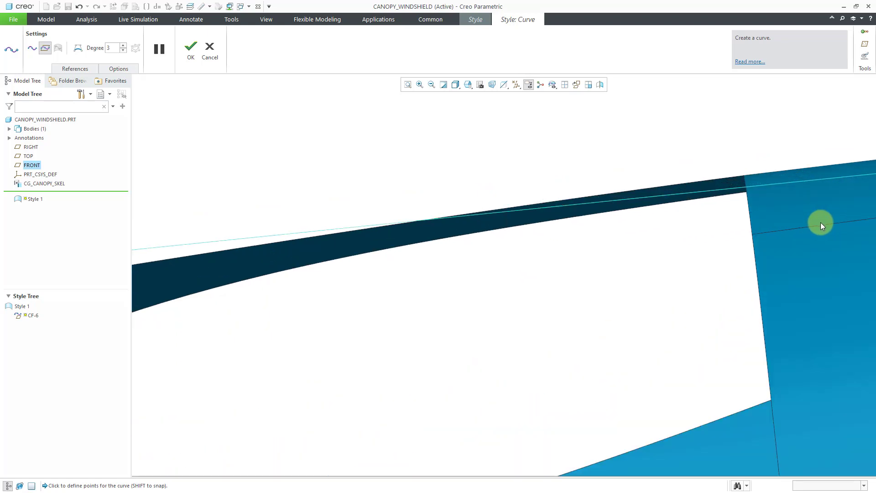
pyautogui.keyDown('shift'); pyautogui.click(752, 238); pyautogui.keyUp('shift')
pyautogui.scroll(3, 688, 268)
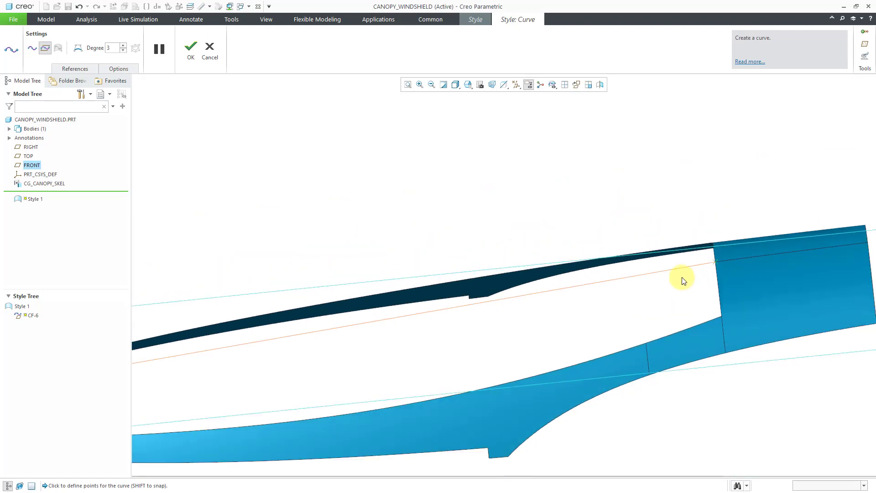
pyautogui.scroll(3, 671, 288)
pyautogui.scroll(-3, 520, 324)
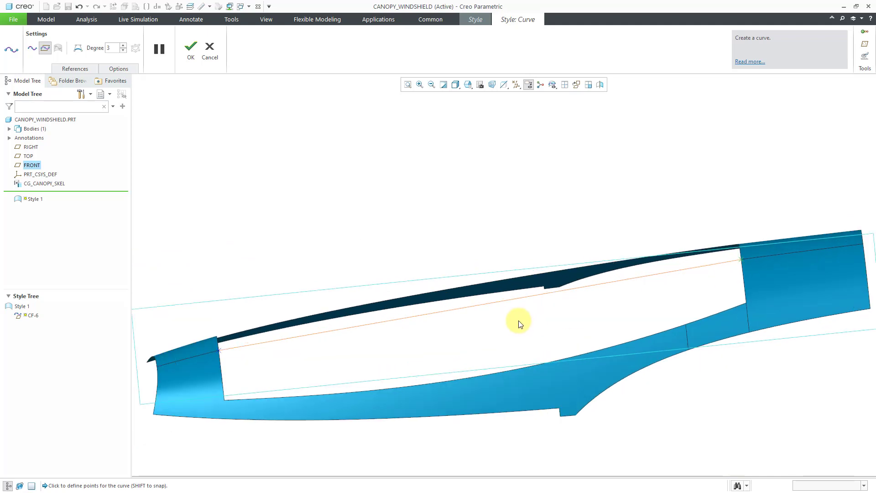
# Finish curve CF-6 and cancel the unfinished second curve CF-7.
pyautogui.middleClick(453, 223)
pyautogui.click(492, 232)
pyautogui.moveTo(491, 233)
pyautogui.mouseDown(button='middle')
pyautogui.moveTo(506, 222)
pyautogui.moveTo(513, 235)
pyautogui.mouseUp(button='middle')
pyautogui.click(476, 251)
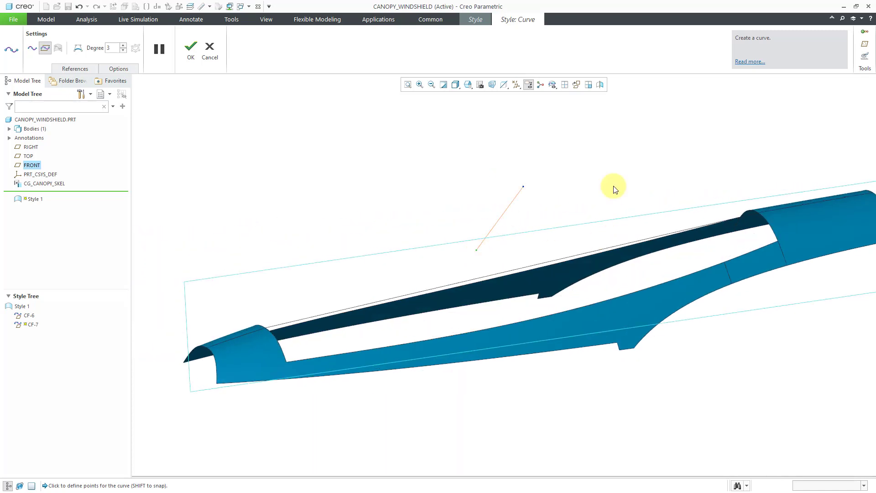
pyautogui.click(209, 51)
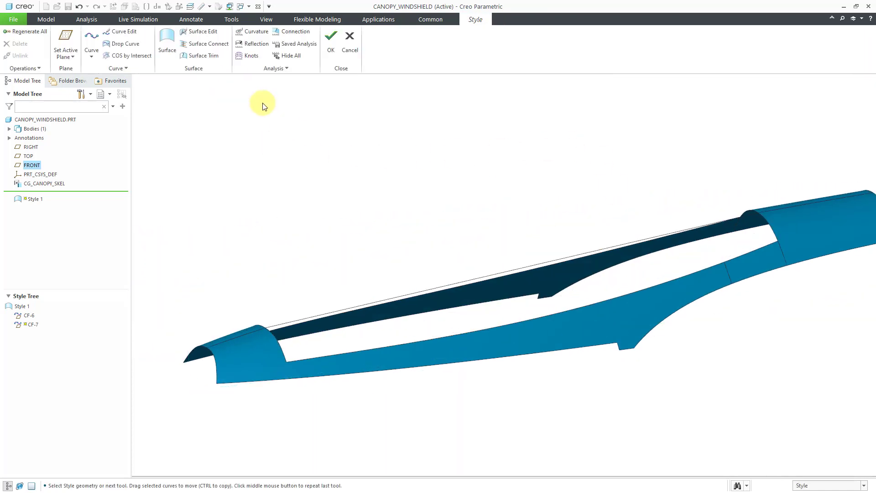
# Select curve CF-6 to check it, then clear the selection.
pyautogui.moveTo(408, 225); pyautogui.dragTo(405, 218, button='middle')
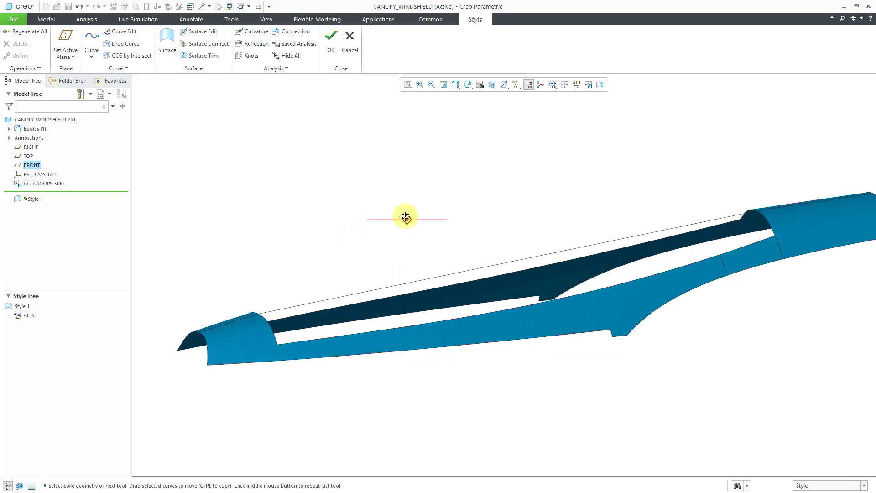
pyautogui.click(456, 276)
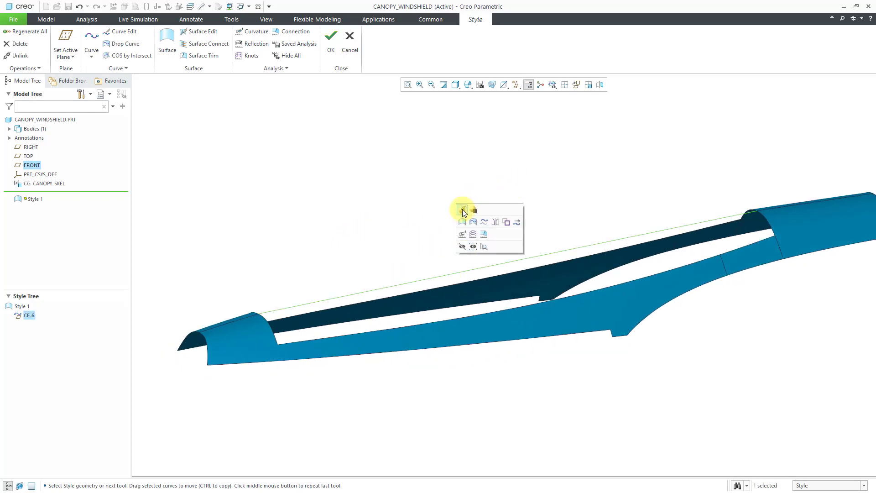
pyautogui.click(517, 168)
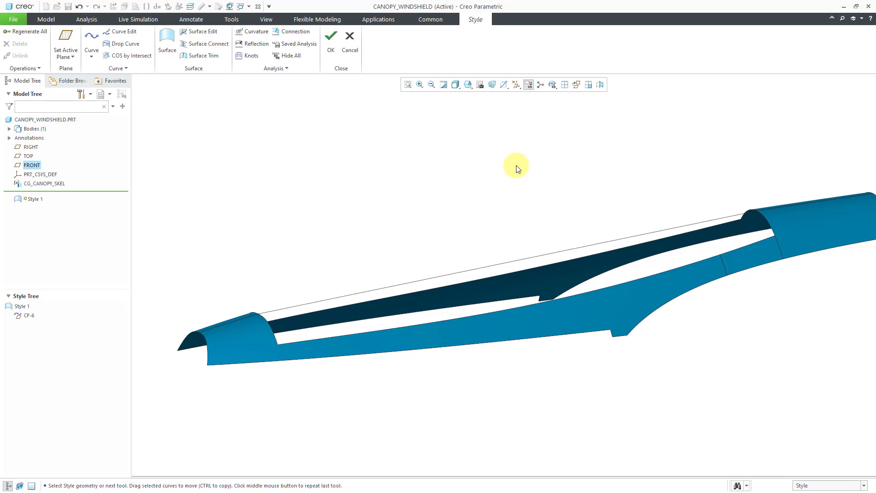
# Add a midpoint to CF-6 and raise it so the curve arches upward.
pyautogui.doubleClick(523, 258)
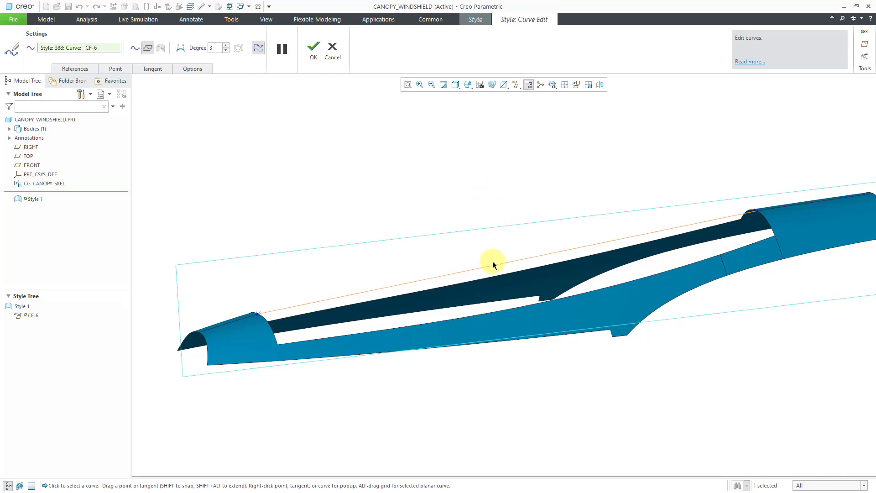
pyautogui.rightClick(493, 262)
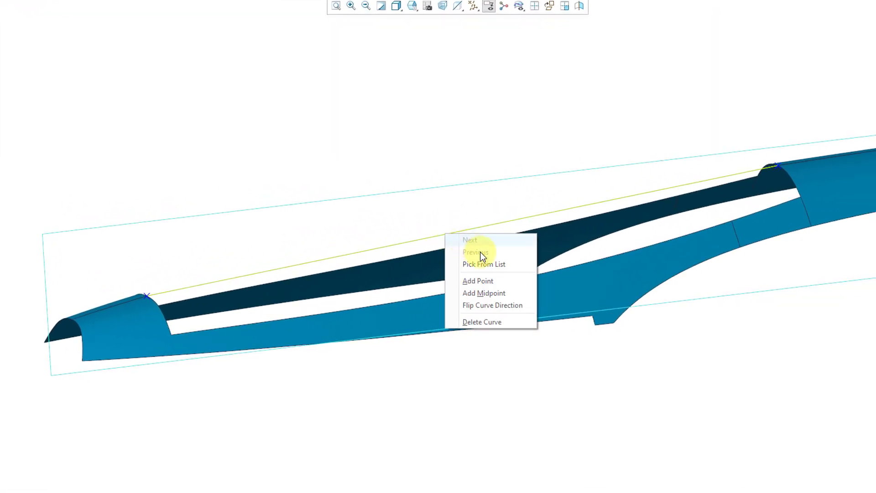
pyautogui.click(506, 297)
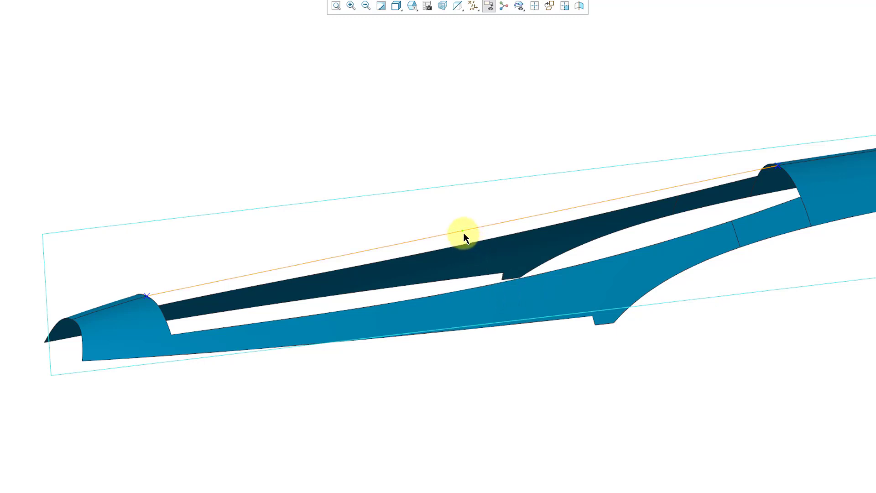
pyautogui.moveTo(464, 231); pyautogui.dragTo(447, 160)
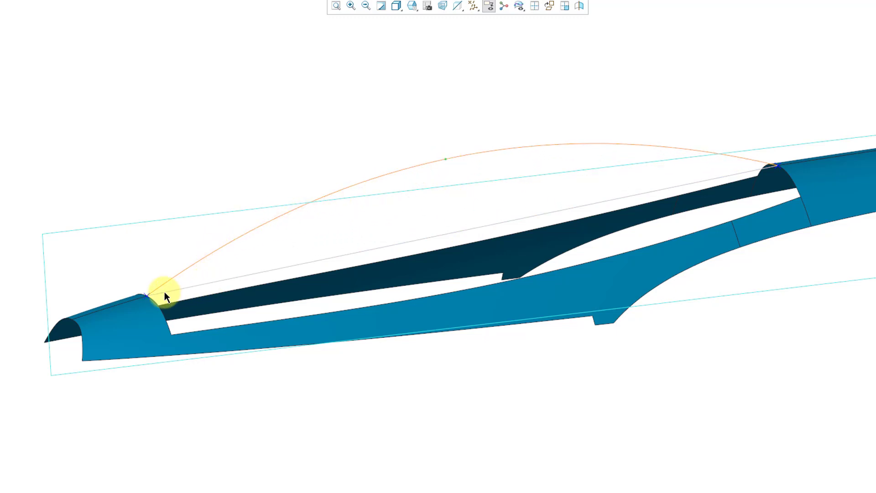
pyautogui.scroll(2, 165, 296)
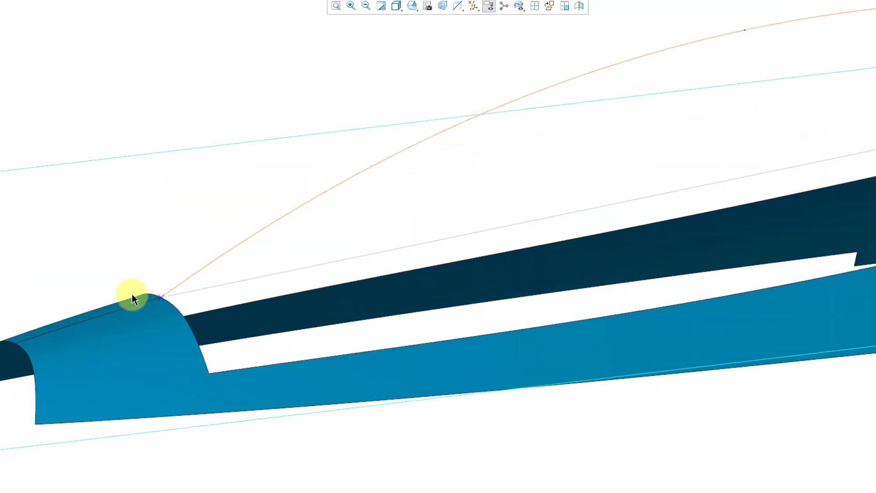
# Tilt the tangent at CF-6's front endpoint more steeply upward.
pyautogui.click(162, 297)
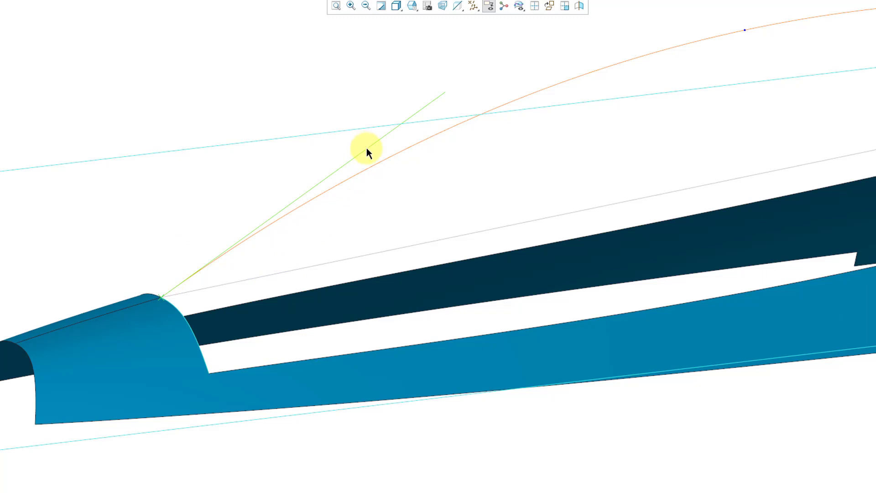
pyautogui.moveTo(367, 149); pyautogui.dragTo(337, 124)
pyautogui.moveTo(320, 107); pyautogui.dragTo(308, 191)
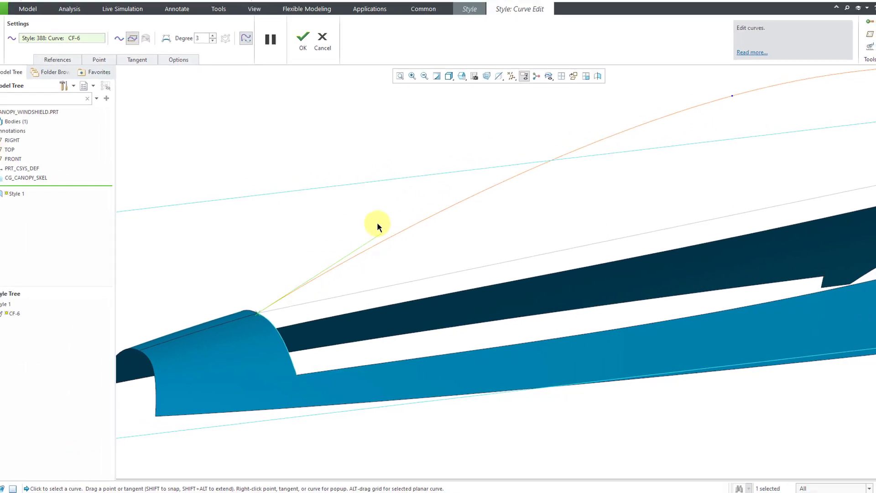
pyautogui.moveTo(377, 221); pyautogui.dragTo(371, 215)
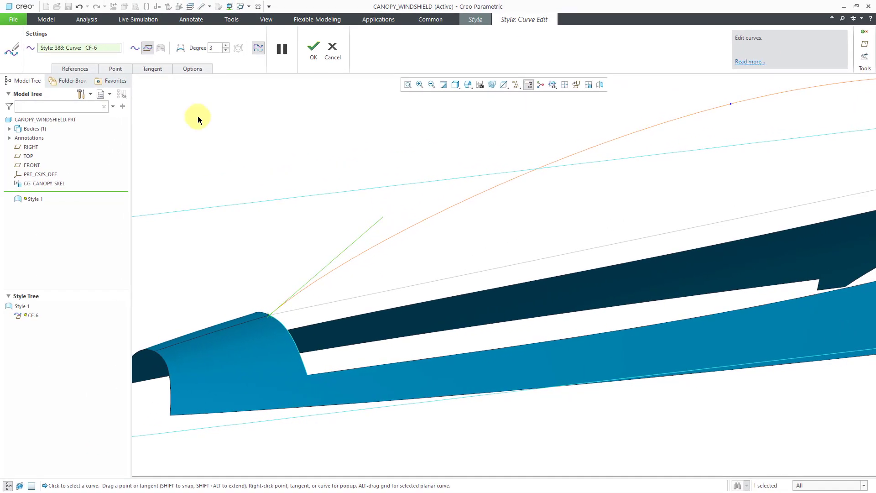
# Constrain CF-6's front end G2 - Surface Curvature to the adjoining canopy surface.
pyautogui.click(154, 70)
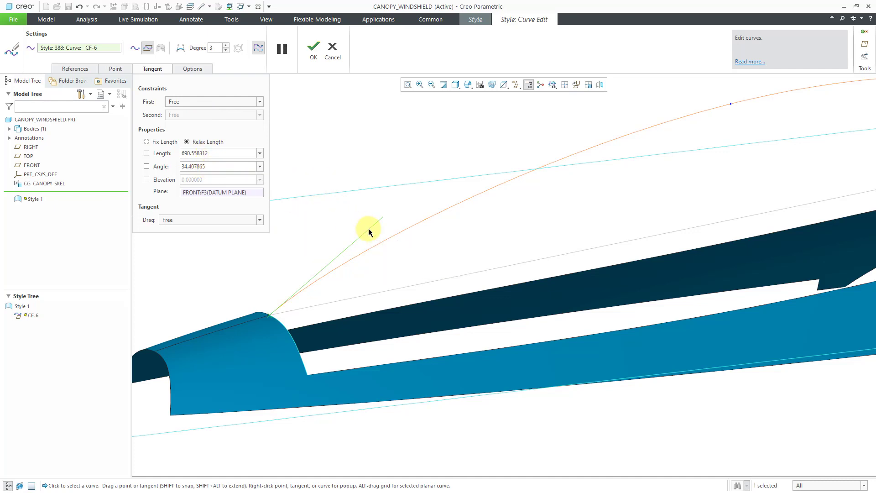
pyautogui.moveTo(368, 228)
pyautogui.mouseDown()
pyautogui.moveTo(355, 215)
pyautogui.moveTo(375, 241)
pyautogui.moveTo(366, 225)
pyautogui.mouseUp()
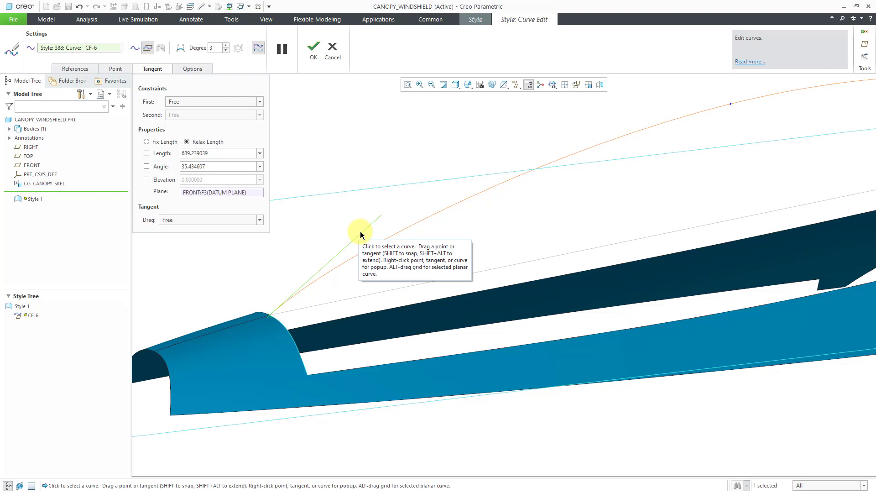
pyautogui.rightClick(360, 234)
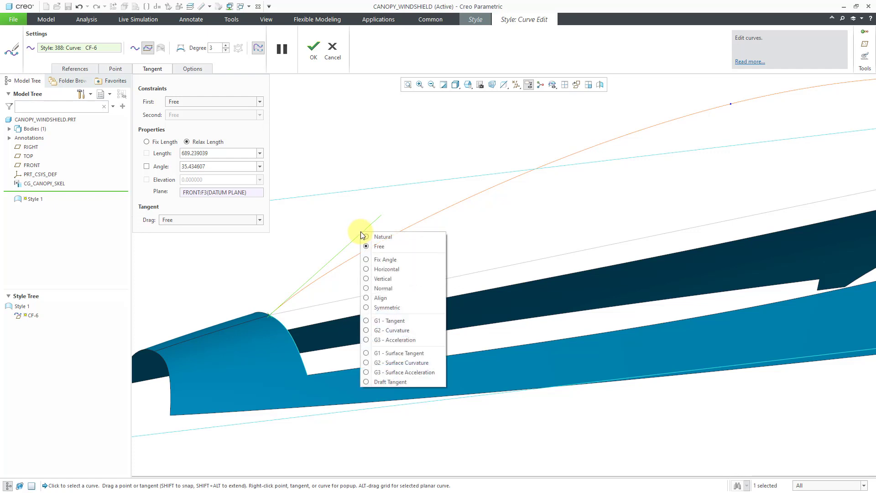
pyautogui.click(423, 363)
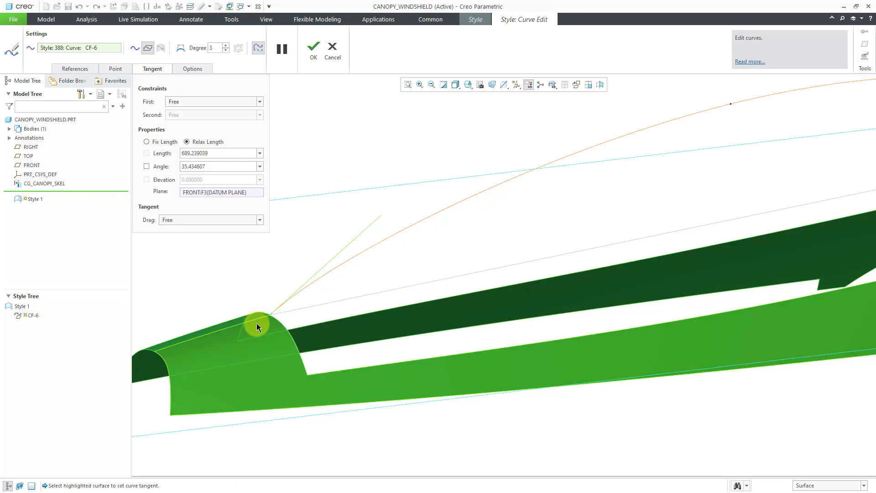
pyautogui.click(256, 325)
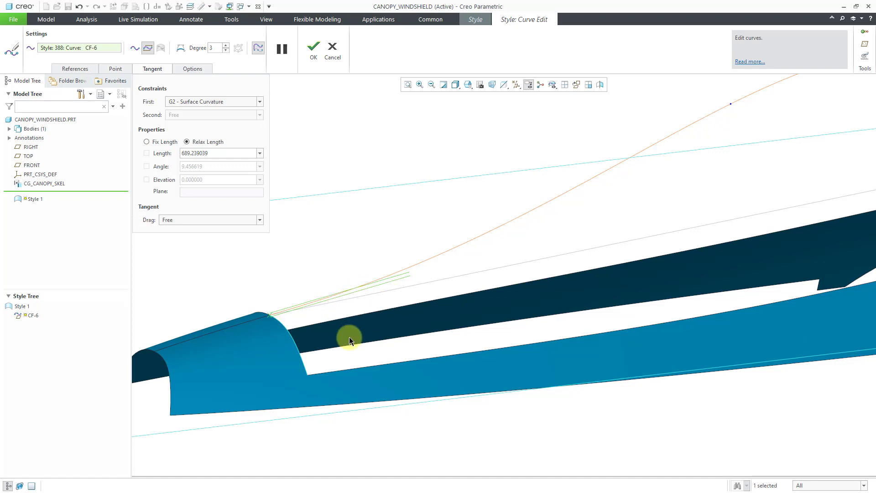
pyautogui.scroll(-5, 326, 313)
pyautogui.moveTo(320, 319)
pyautogui.mouseDown(button='middle')
pyautogui.moveTo(308, 323)
pyautogui.moveTo(329, 328)
pyautogui.moveTo(303, 326)
pyautogui.moveTo(311, 332)
pyautogui.mouseUp(button='middle')
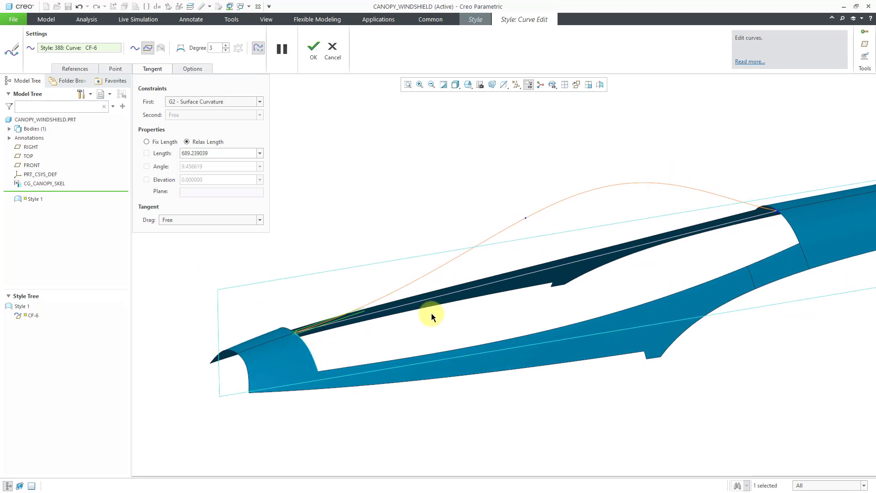
# Constrain CF-6's rear end G2 - Surface Curvature to the rear surface.
pyautogui.click(778, 211)
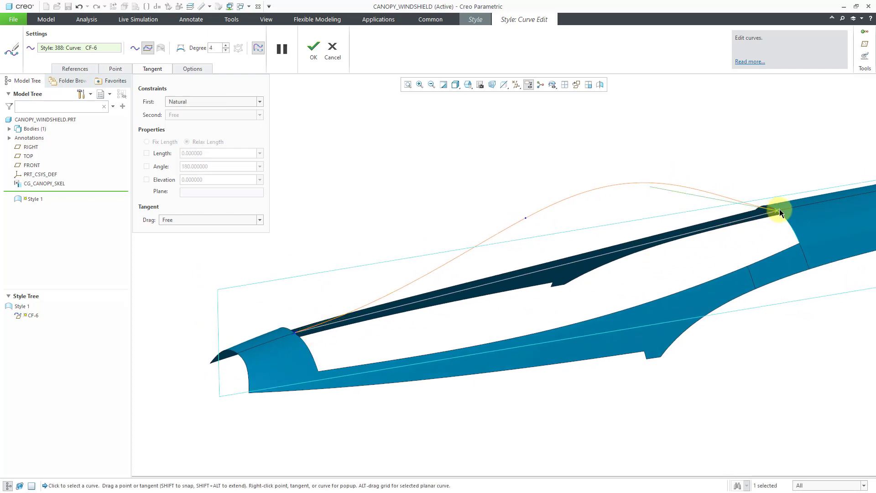
pyautogui.rightClick(693, 196)
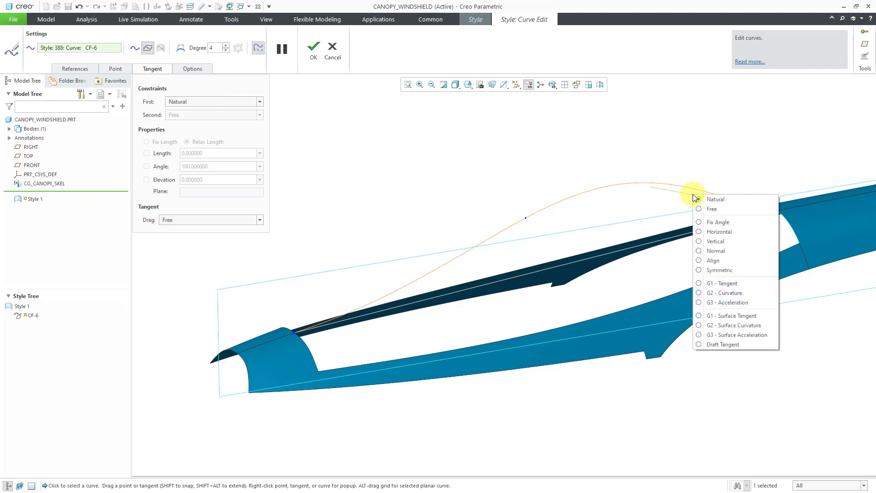
pyautogui.click(720, 326)
pyautogui.click(793, 212)
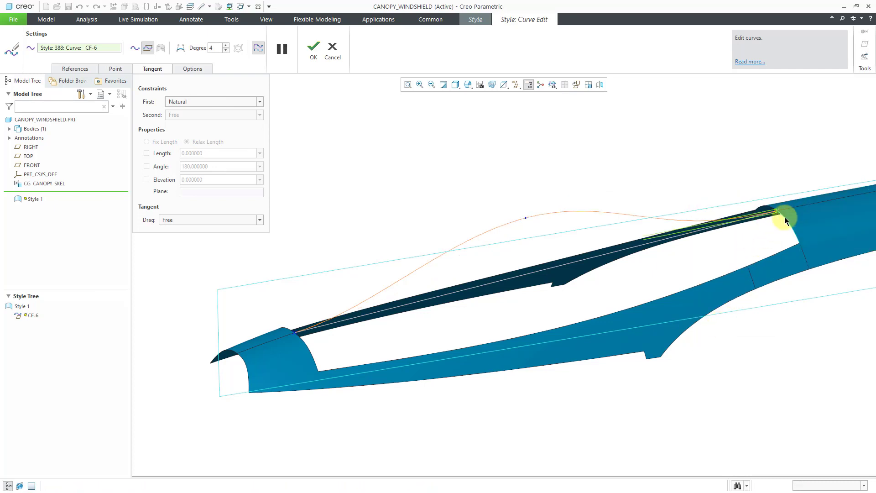
pyautogui.moveTo(554, 261)
pyautogui.mouseDown(button='middle')
pyautogui.moveTo(549, 251)
pyautogui.moveTo(523, 252)
pyautogui.moveTo(529, 257)
pyautogui.mouseUp(button='middle')
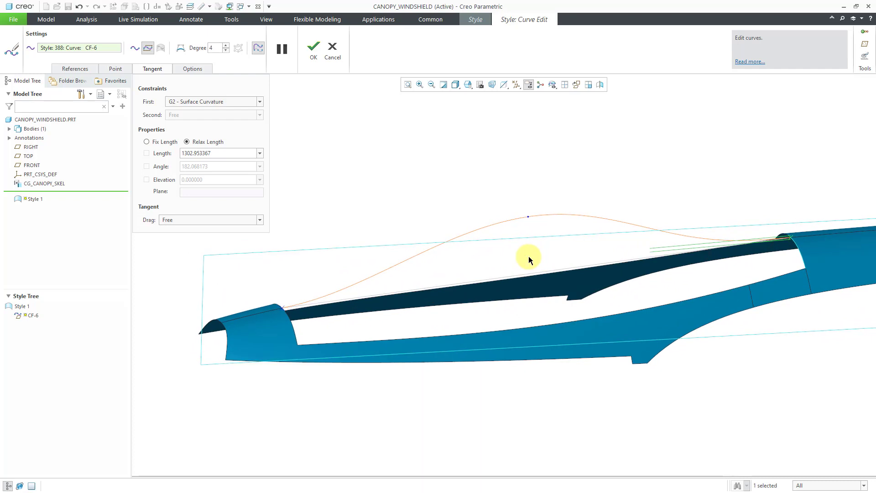
# Drag CF-6's midpoint to shift the arch's peak right, then close Curve Edit.
pyautogui.click(116, 69)
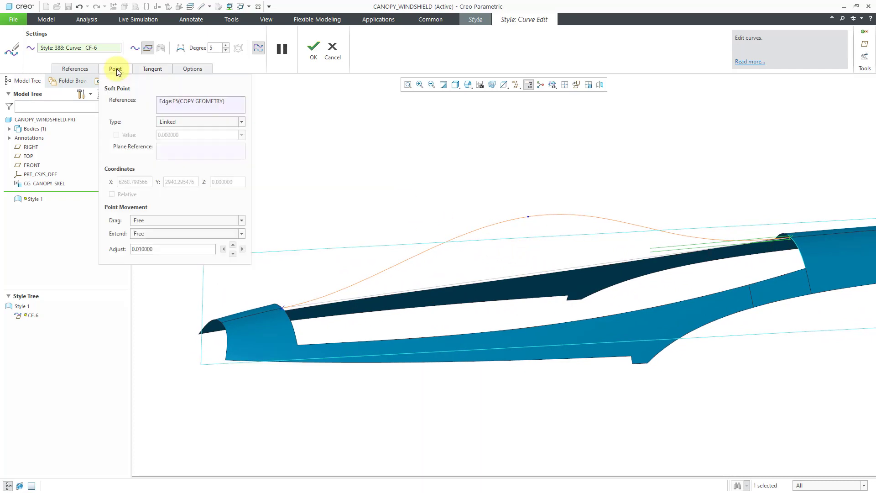
pyautogui.click(531, 218)
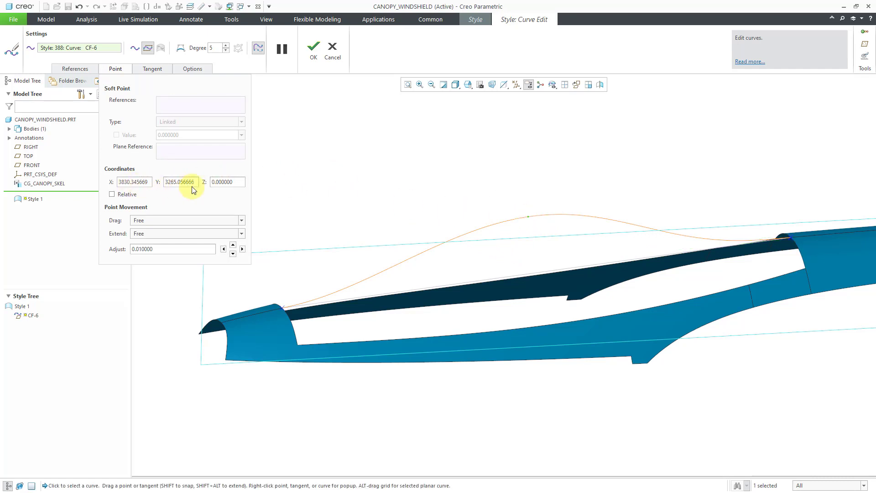
pyautogui.moveTo(529, 219)
pyautogui.mouseDown()
pyautogui.moveTo(524, 196)
pyautogui.moveTo(534, 226)
pyautogui.moveTo(579, 213)
pyautogui.moveTo(470, 231)
pyautogui.moveTo(531, 222)
pyautogui.moveTo(522, 210)
pyautogui.moveTo(544, 221)
pyautogui.moveTo(580, 211)
pyautogui.moveTo(526, 220)
pyautogui.moveTo(521, 209)
pyautogui.moveTo(532, 204)
pyautogui.moveTo(552, 207)
pyautogui.moveTo(528, 221)
pyautogui.mouseUp()
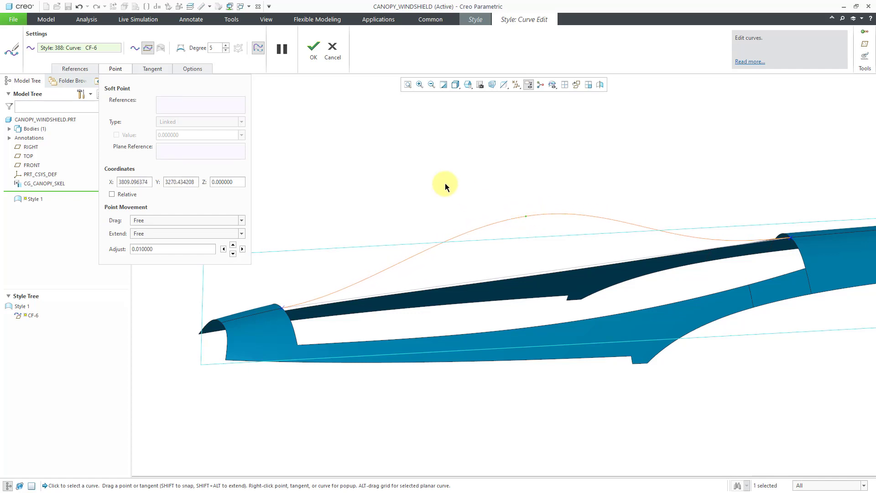
pyautogui.click(315, 58)
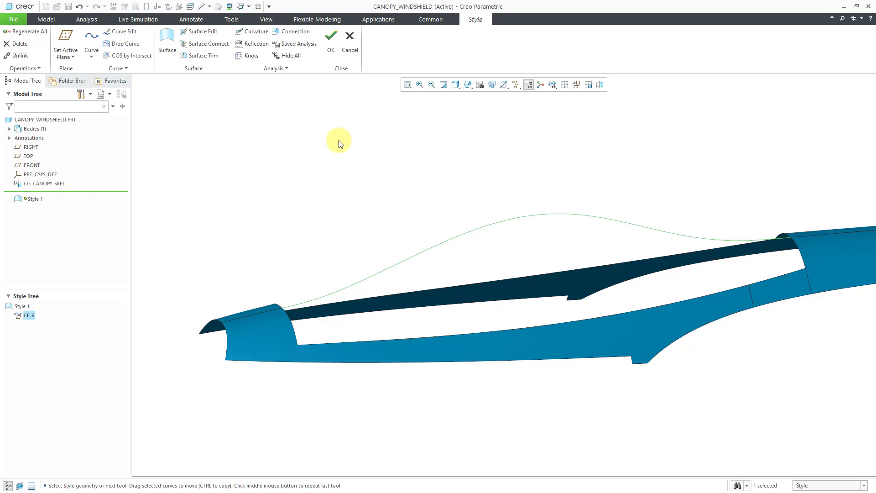
# Open the saved analysis ANALYSIS_CURVATURE_1 for editing.
pyautogui.click(255, 34)
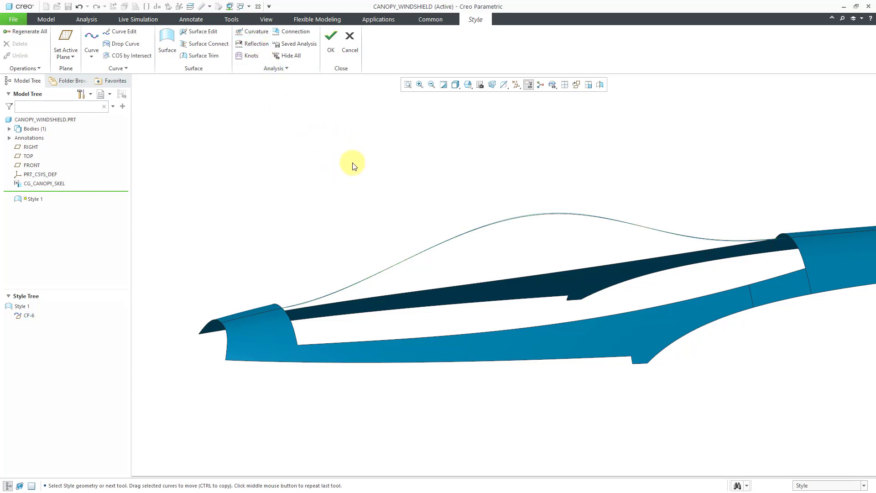
pyautogui.scroll(3, 519, 228)
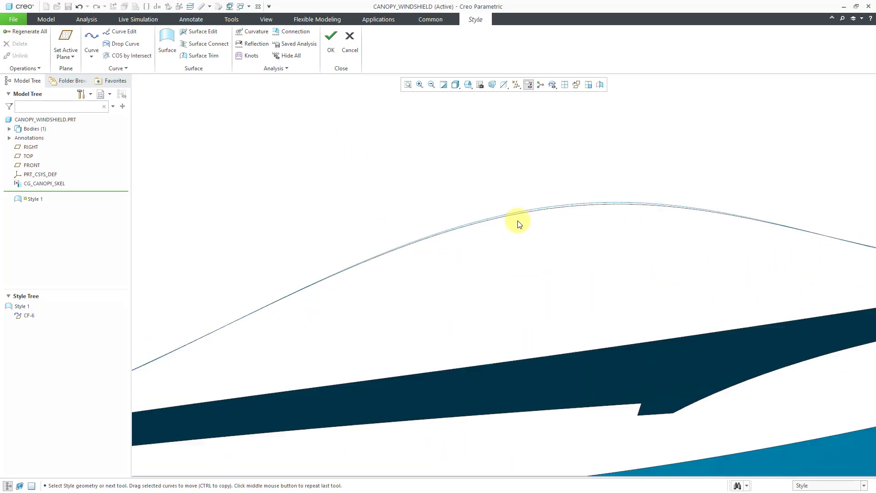
pyautogui.scroll(-3, 518, 222)
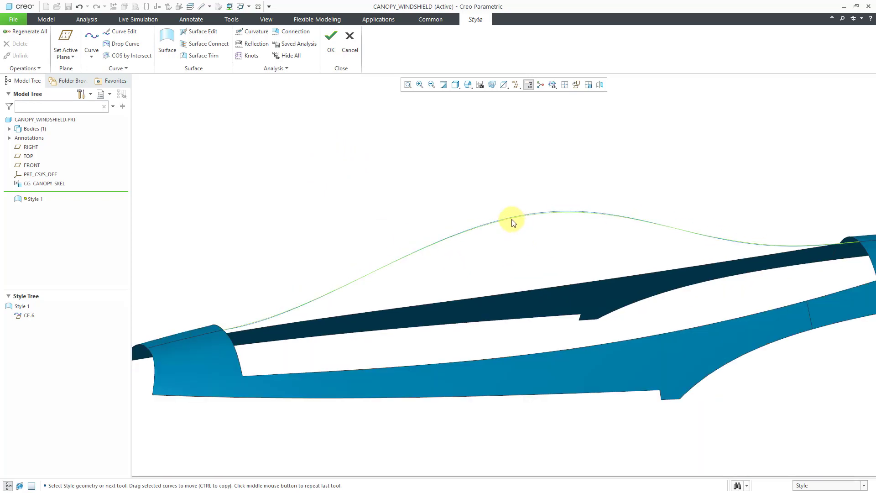
pyautogui.click(304, 44)
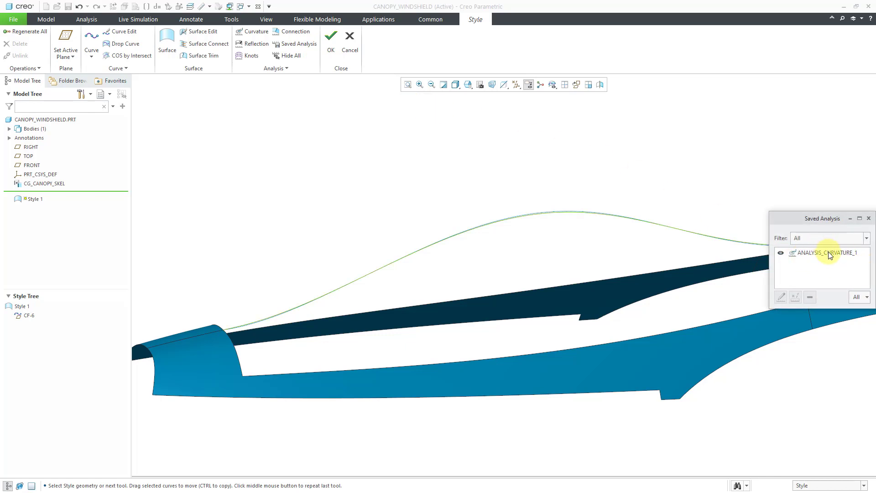
pyautogui.click(828, 251)
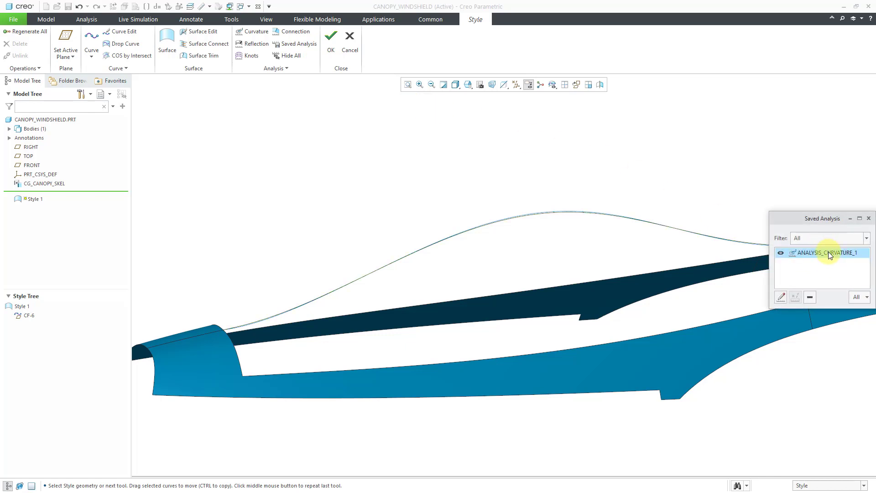
pyautogui.click(782, 297)
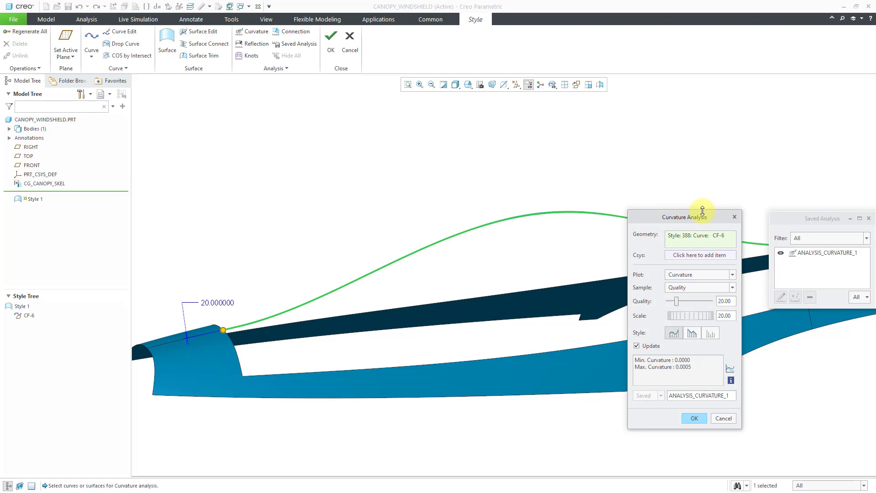
# Set the curvature comb scale to 1000 and confirm the analysis.
pyautogui.moveTo(692, 218); pyautogui.dragTo(772, 157)
pyautogui.moveTo(258, 277); pyautogui.dragTo(231, 280, button='middle')
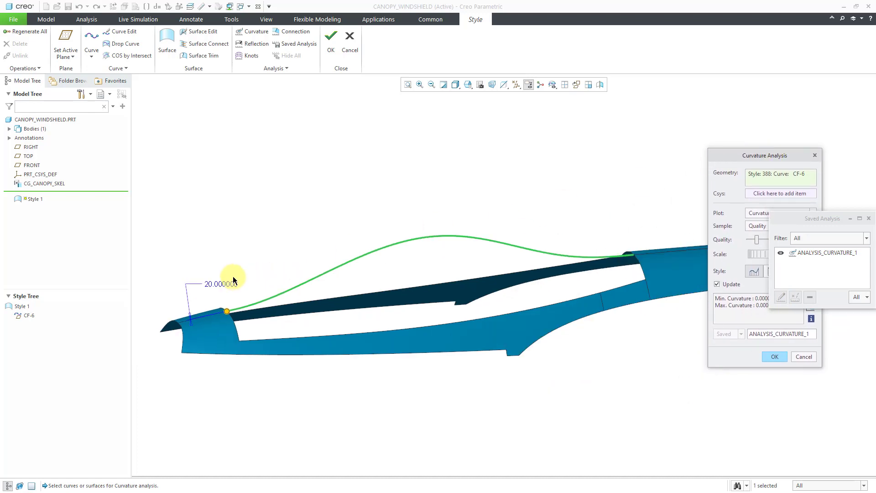
pyautogui.moveTo(229, 308); pyautogui.dragTo(230, 309)
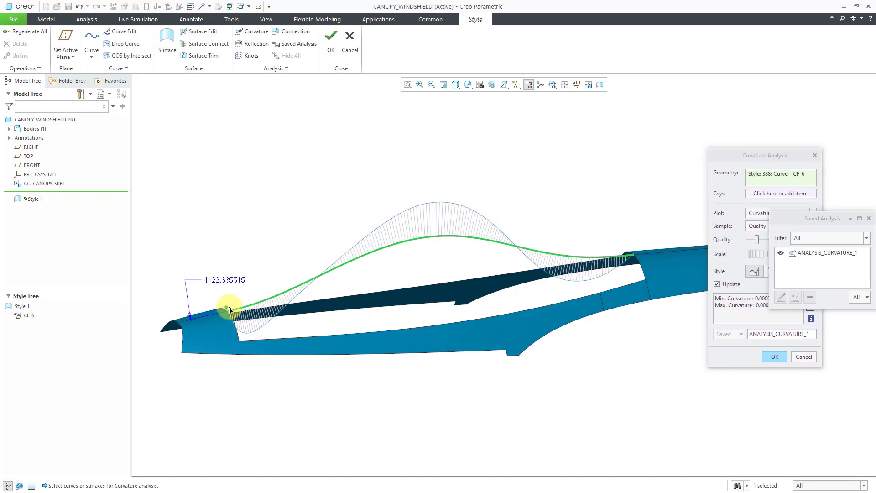
pyautogui.doubleClick(225, 279)
pyautogui.write('1000')
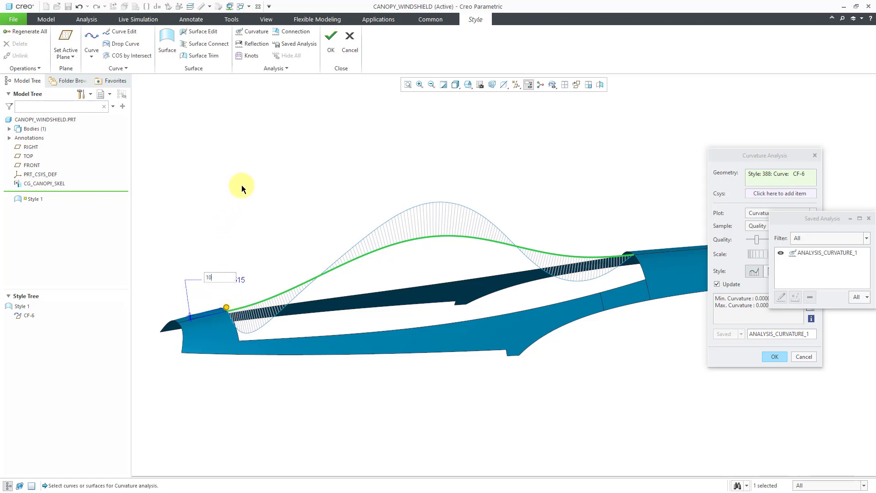
pyautogui.press('Return')
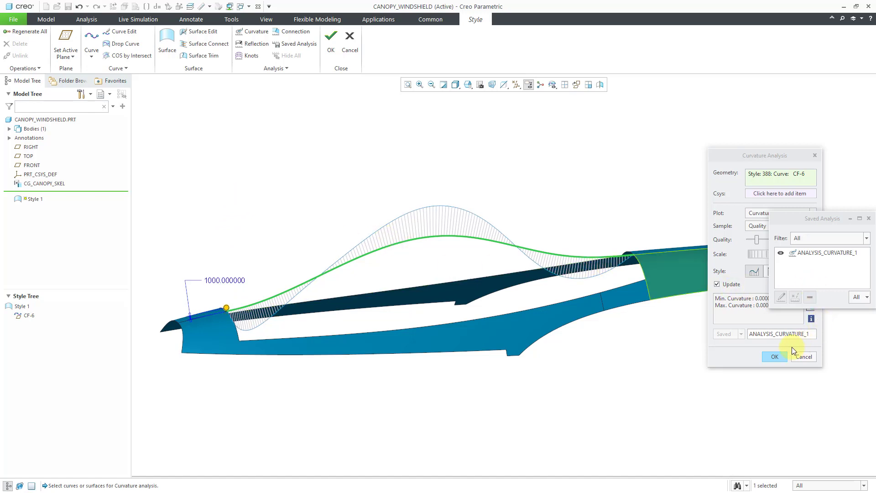
pyautogui.click(776, 356)
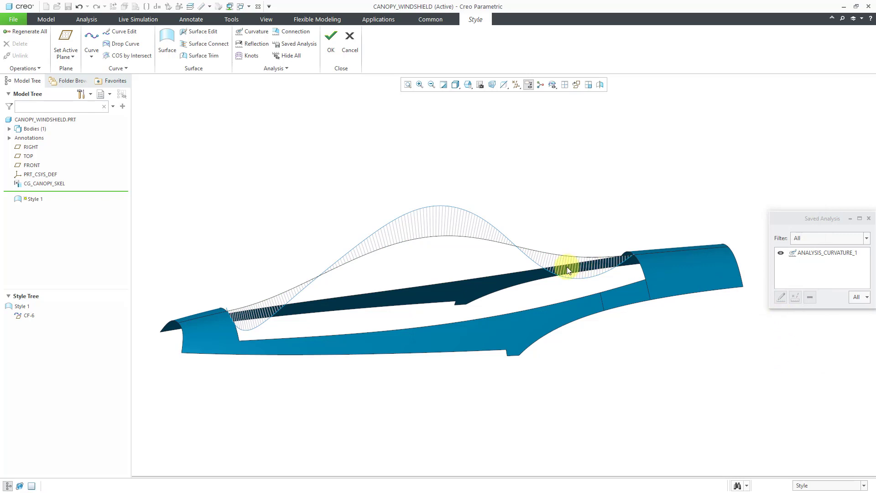
# Close the saved analysis list, drag CF-6's middle point to reshape it, and confirm.
pyautogui.moveTo(330, 283); pyautogui.dragTo(319, 289, button='middle')
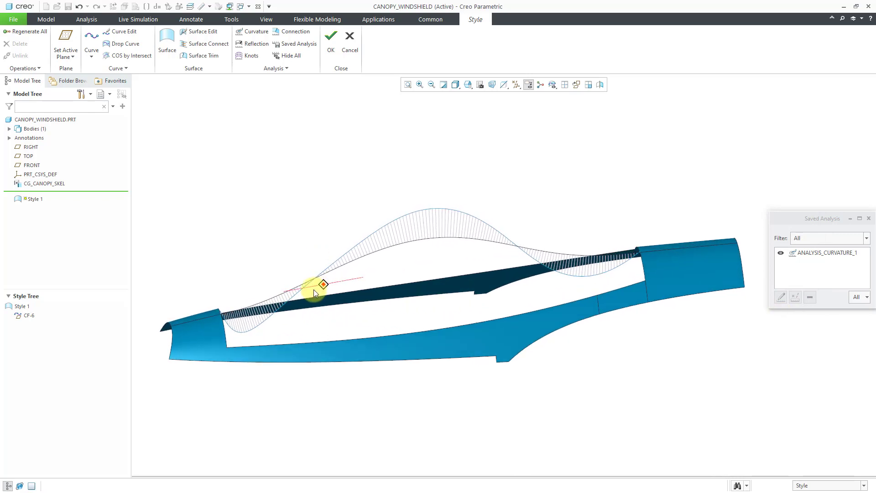
pyautogui.scroll(-3, 292, 295)
pyautogui.scroll(2, 283, 326)
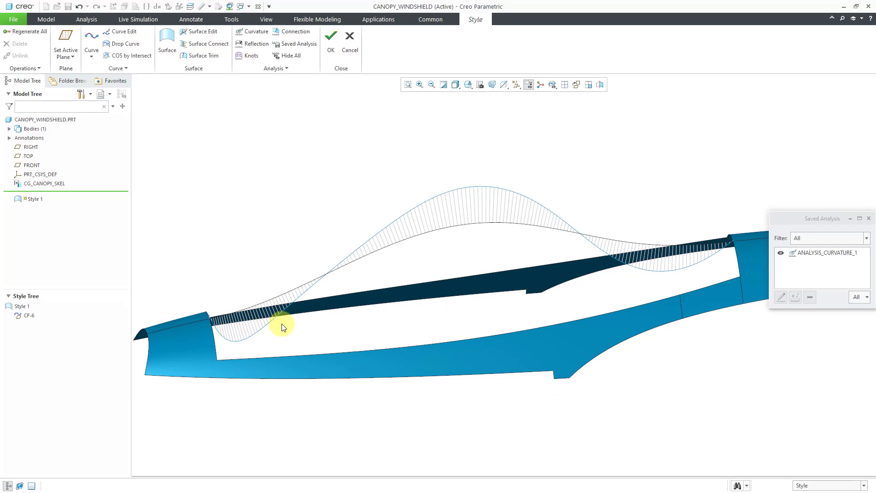
pyautogui.click(869, 219)
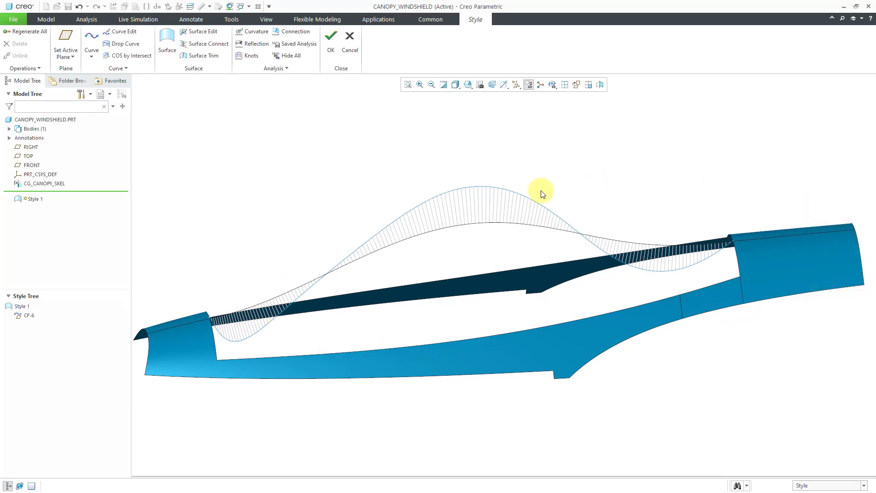
pyautogui.doubleClick(493, 223)
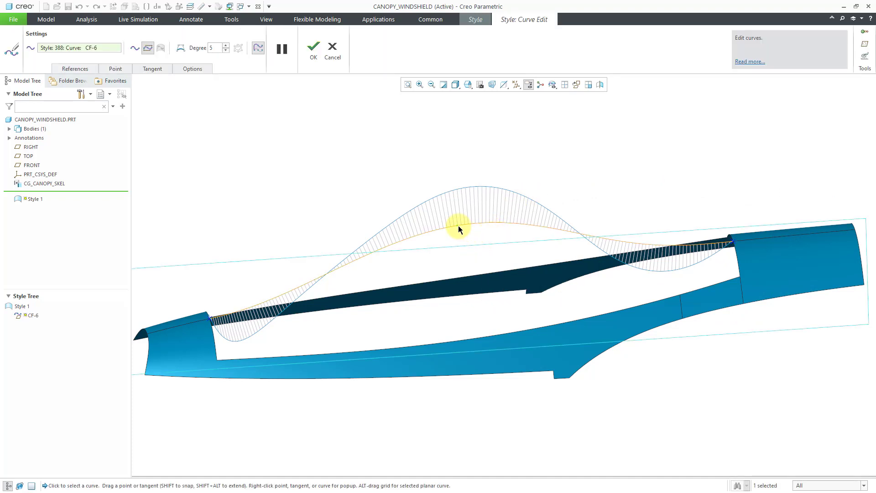
pyautogui.moveTo(457, 226); pyautogui.dragTo(488, 220)
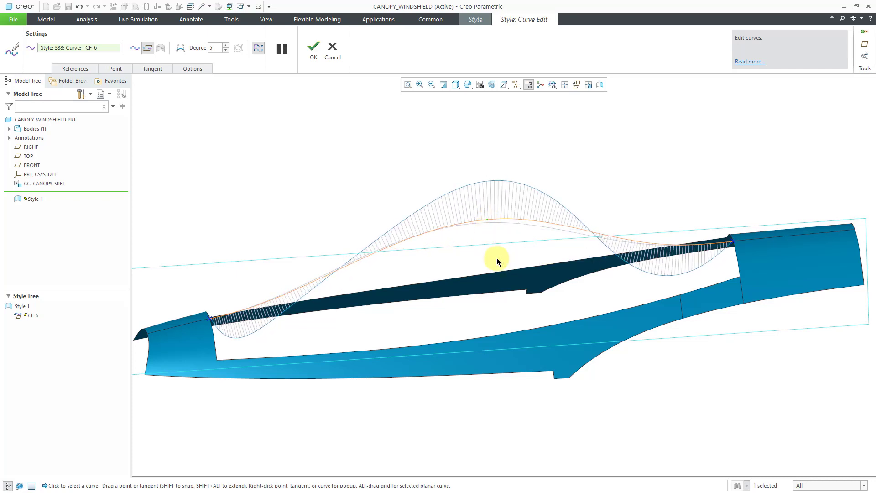
pyautogui.click(319, 58)
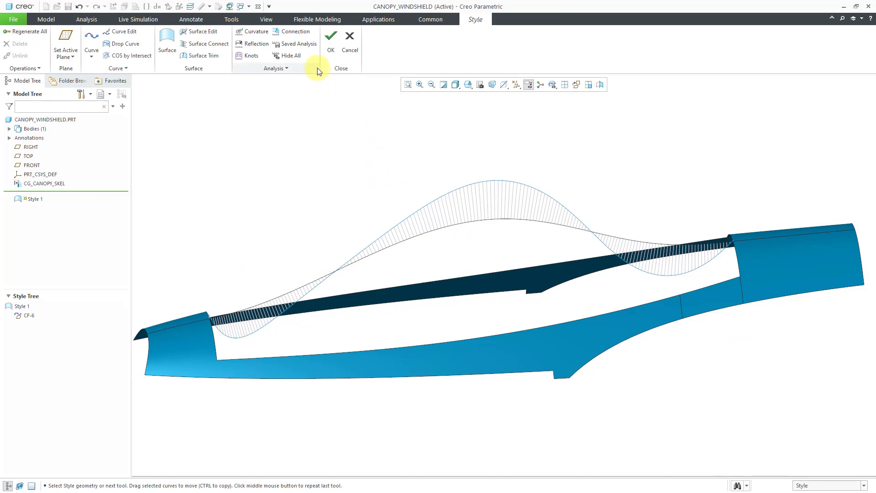
# Hide the ANALYSIS_CURVATURE_1 curvature comb in the saved analyses.
pyautogui.click(306, 48)
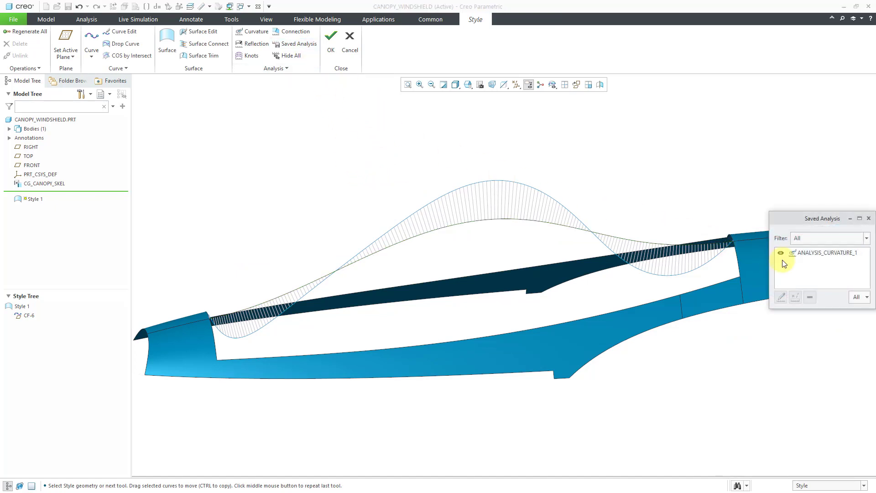
pyautogui.click(781, 253)
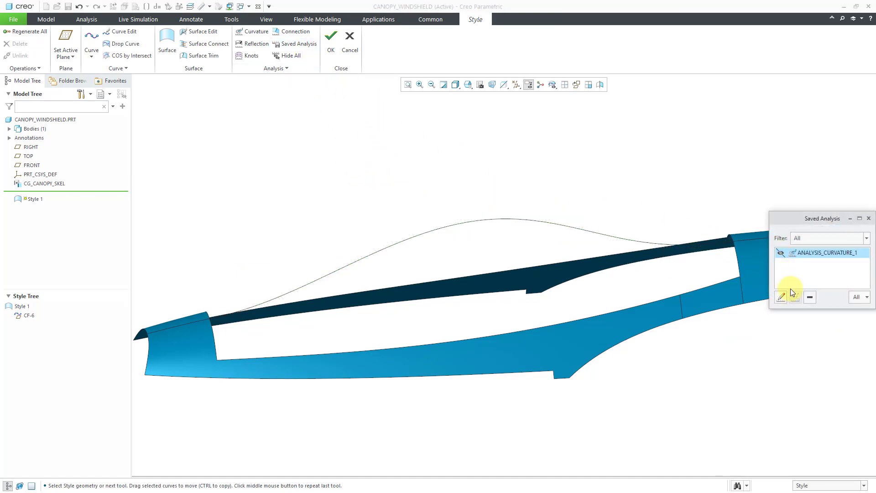
pyautogui.click(869, 218)
# Turn datum plane display on so FRONT, RIGHT and TOP show around the canopy.
pyautogui.moveTo(483, 197)
pyautogui.mouseDown(button='middle')
pyautogui.moveTo(491, 185)
pyautogui.moveTo(517, 188)
pyautogui.moveTo(515, 201)
pyautogui.moveTo(495, 197)
pyautogui.moveTo(506, 190)
pyautogui.moveTo(516, 199)
pyautogui.mouseUp(button='middle')
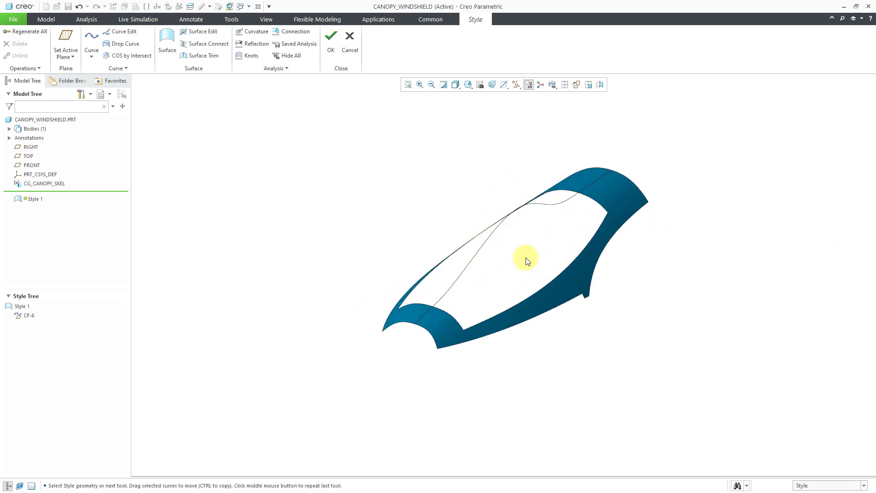
pyautogui.moveTo(515, 249)
pyautogui.mouseDown(button='middle')
pyautogui.moveTo(499, 244)
pyautogui.moveTo(501, 251)
pyautogui.mouseUp(button='middle')
pyautogui.moveTo(495, 238); pyautogui.dragTo(486, 250, button='middle')
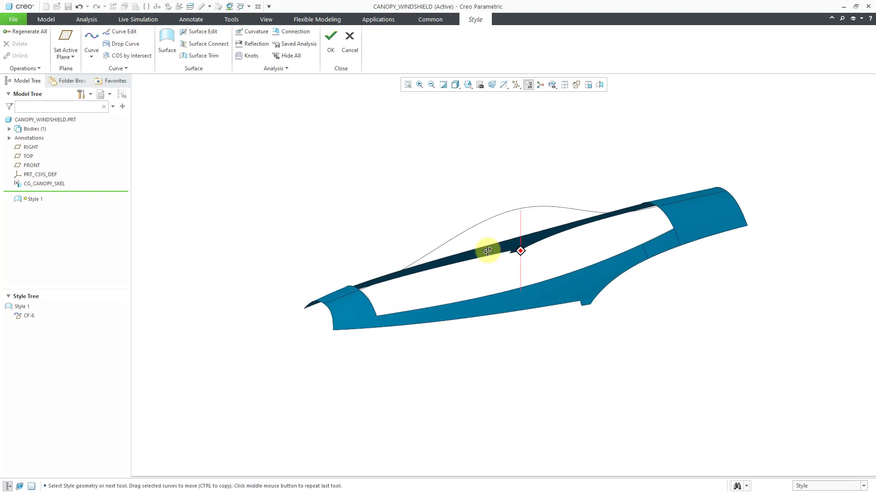
pyautogui.click(516, 85)
pyautogui.click(543, 136)
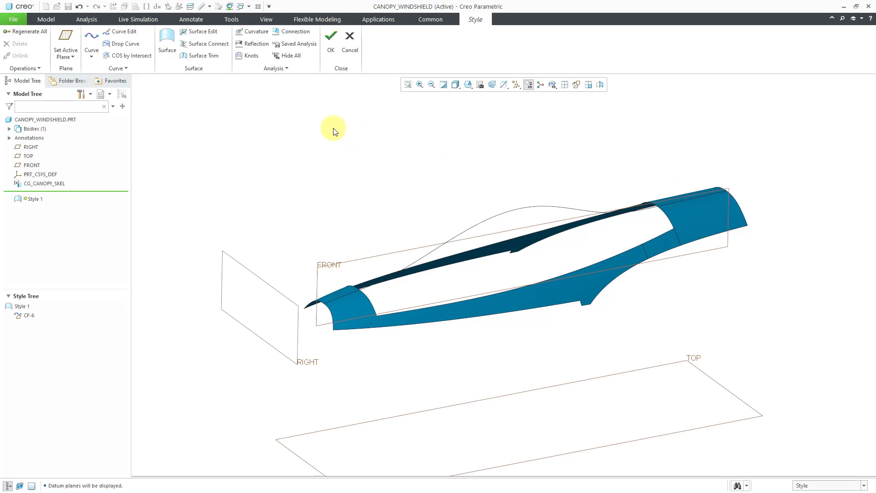
pyautogui.click(16, 70)
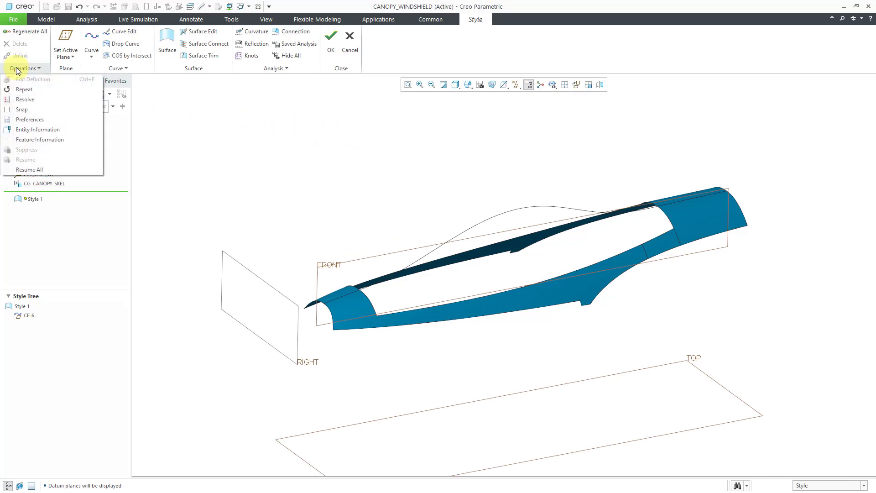
# Enable the Style grid display with a spacing of 8 on the active plane.
pyautogui.click(71, 119)
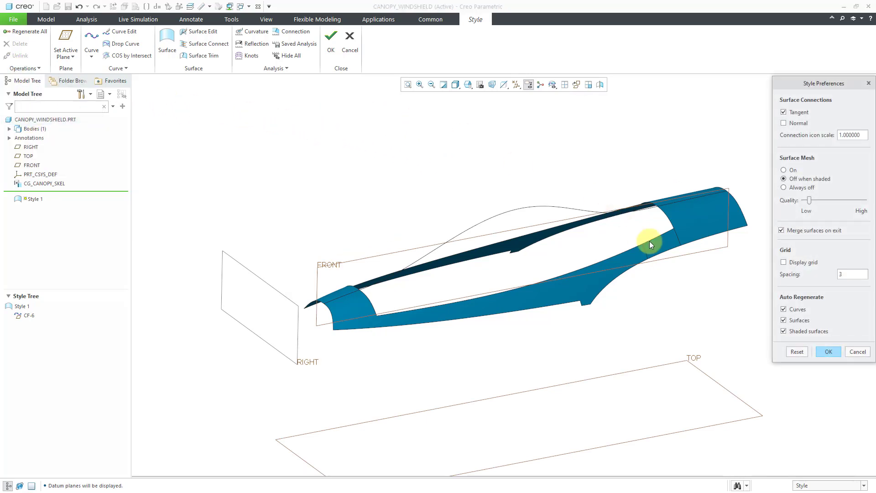
pyautogui.click(758, 324)
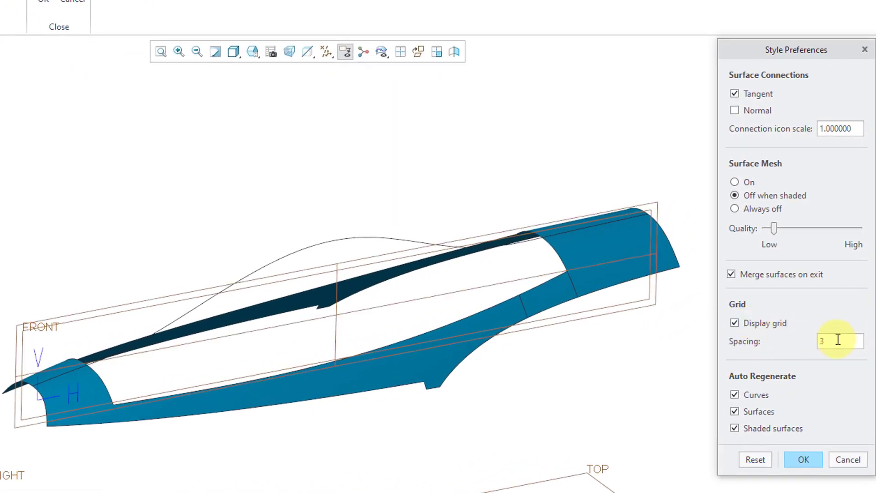
pyautogui.doubleClick(838, 339)
pyautogui.write('8')
pyautogui.click(803, 459)
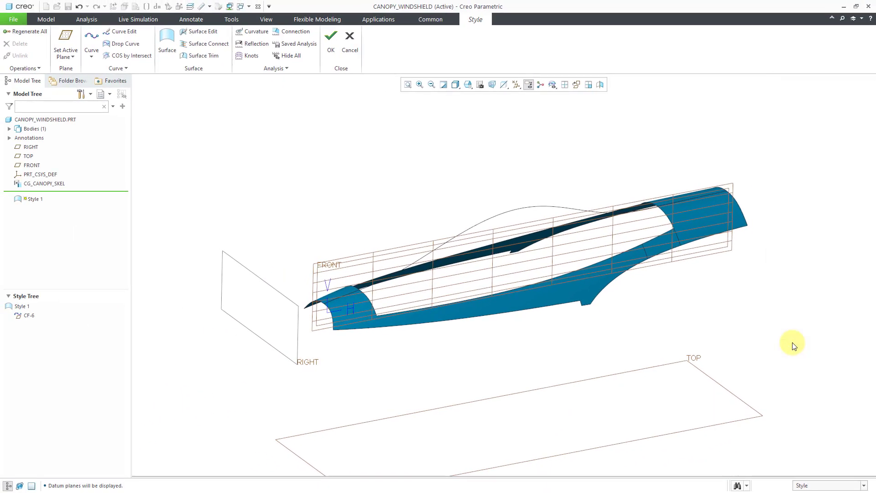
pyautogui.rightClick(310, 204)
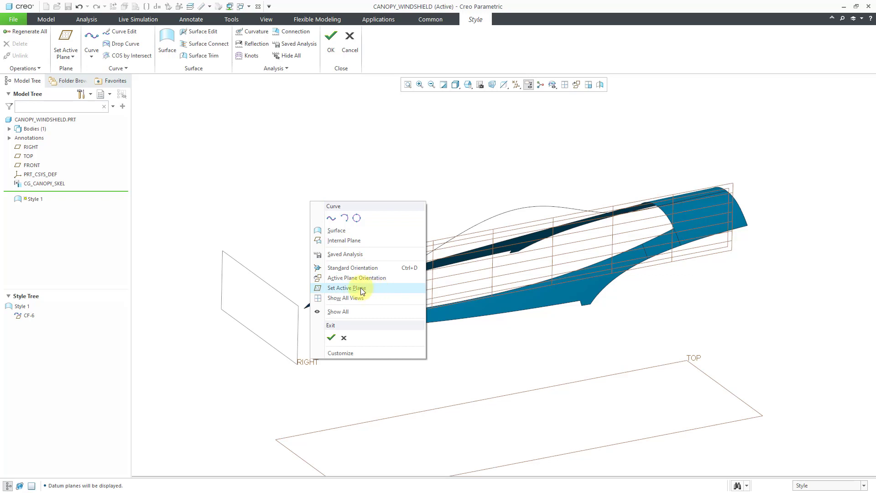
pyautogui.click(377, 289)
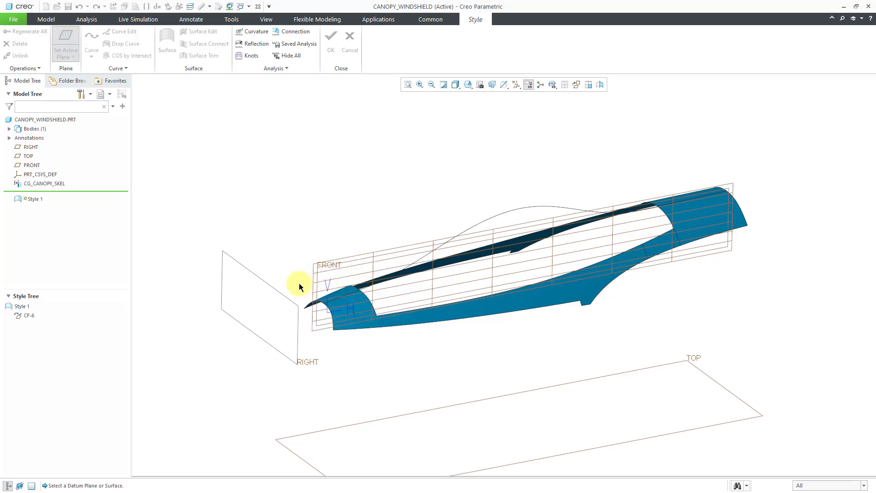
pyautogui.click(280, 298)
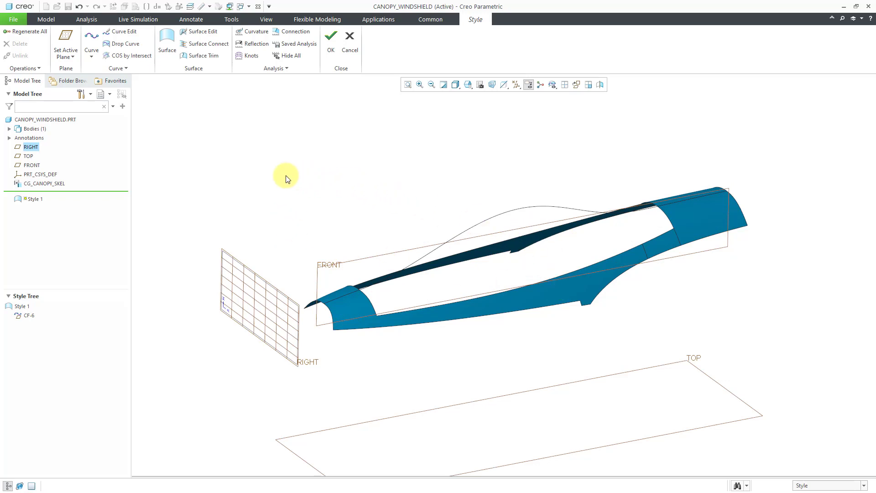
pyautogui.rightClick(172, 115)
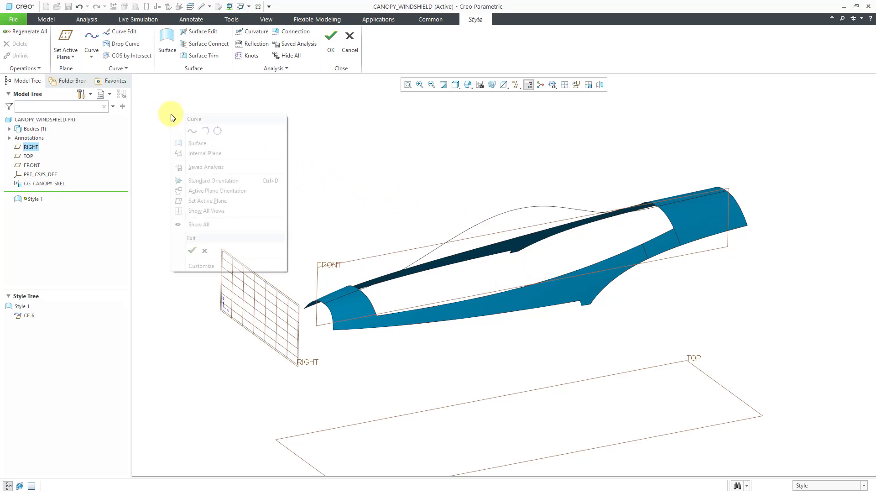
pyautogui.click(191, 132)
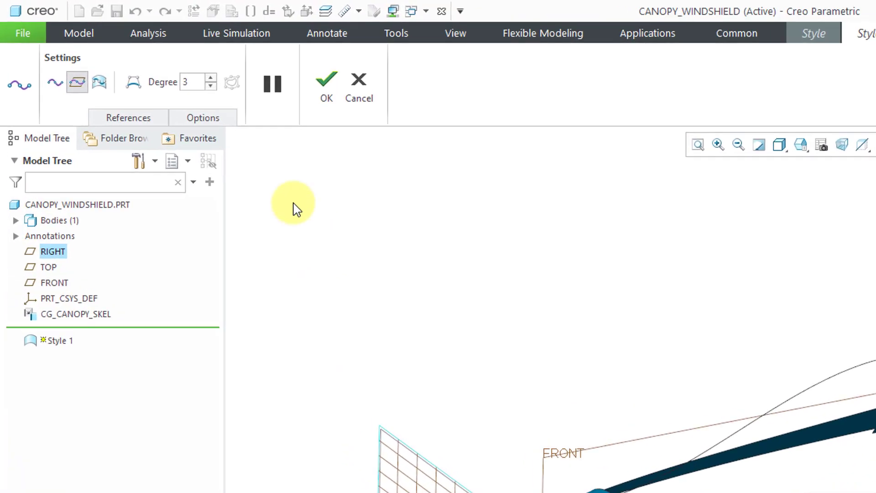
pyautogui.click(141, 122)
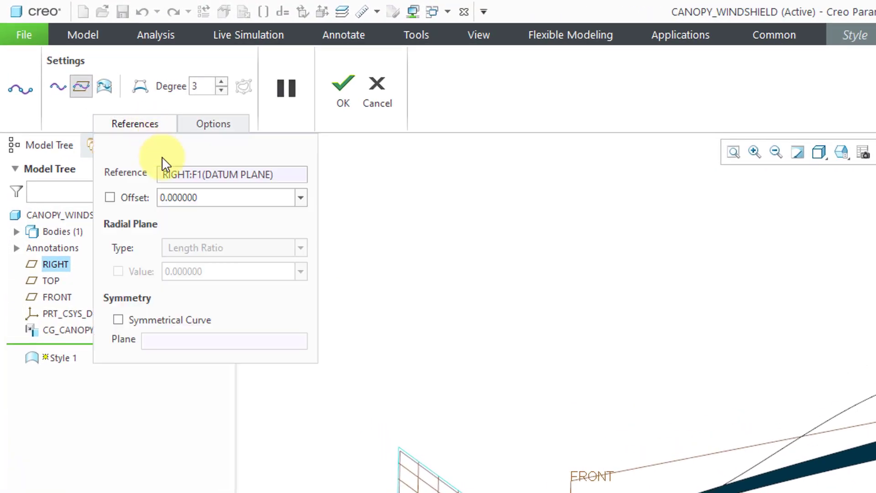
pyautogui.doubleClick(203, 199)
pyautogui.click(204, 199)
pyautogui.doubleClick(203, 199)
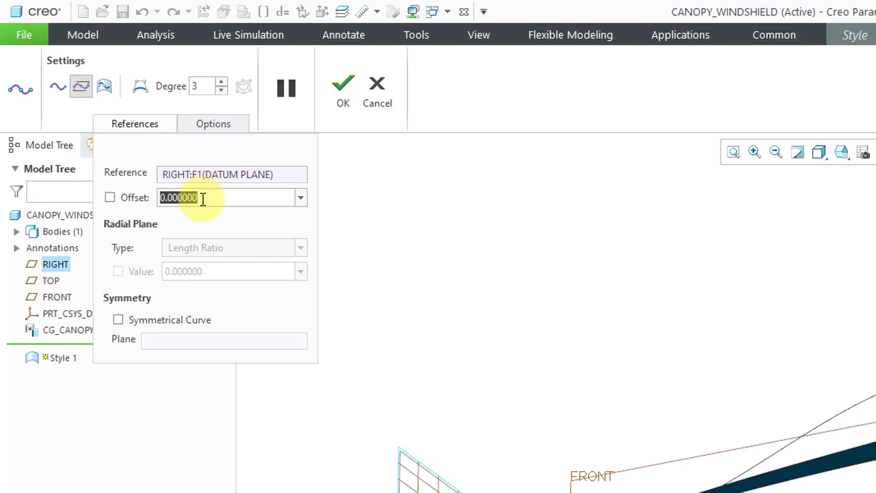
pyautogui.write('1000')
pyautogui.press('Return')
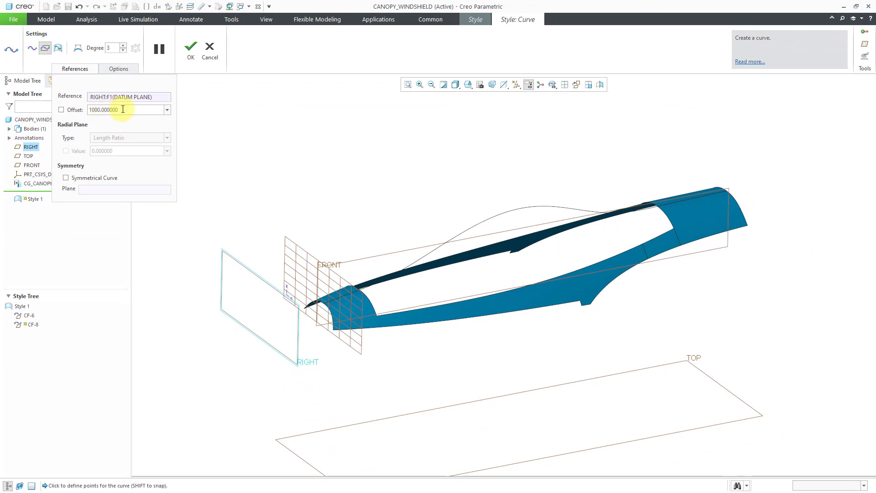
pyautogui.doubleClick(120, 110)
pyautogui.write('3000')
pyautogui.press('Return')
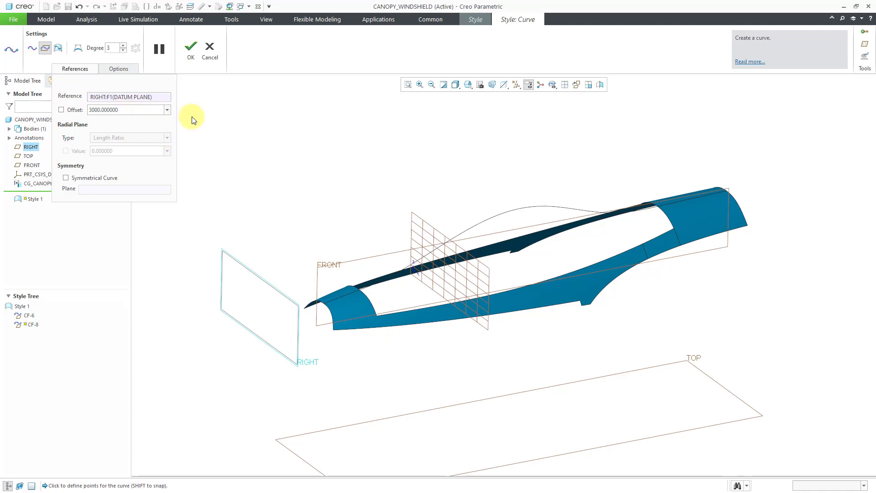
pyautogui.click(210, 58)
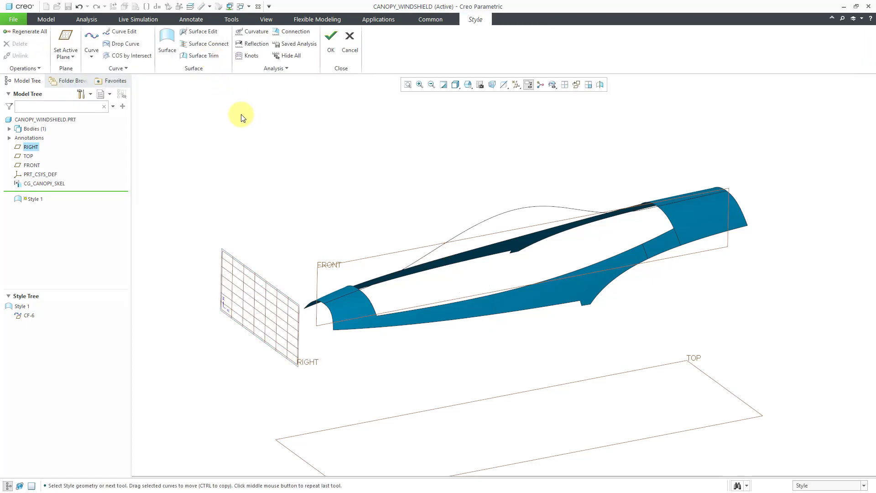
# Create internal datum plane DTM1 offset 4000 from RIGHT through mid-canopy.
pyautogui.click(72, 56)
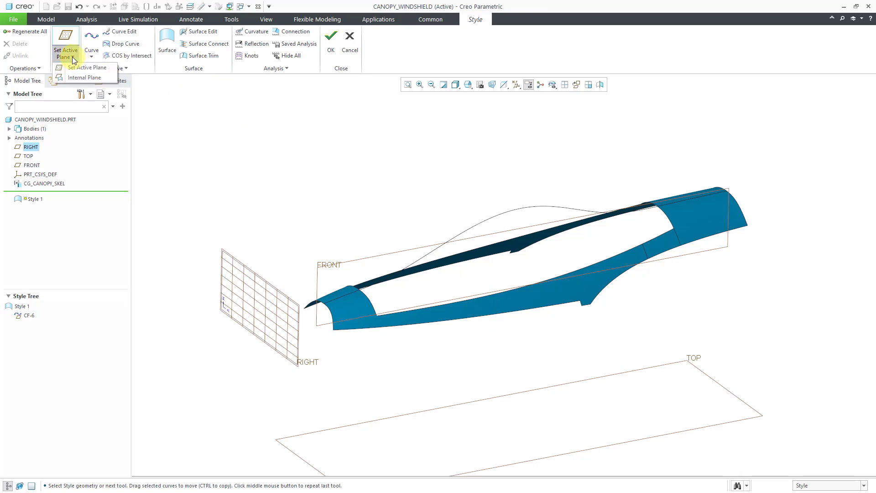
pyautogui.click(76, 80)
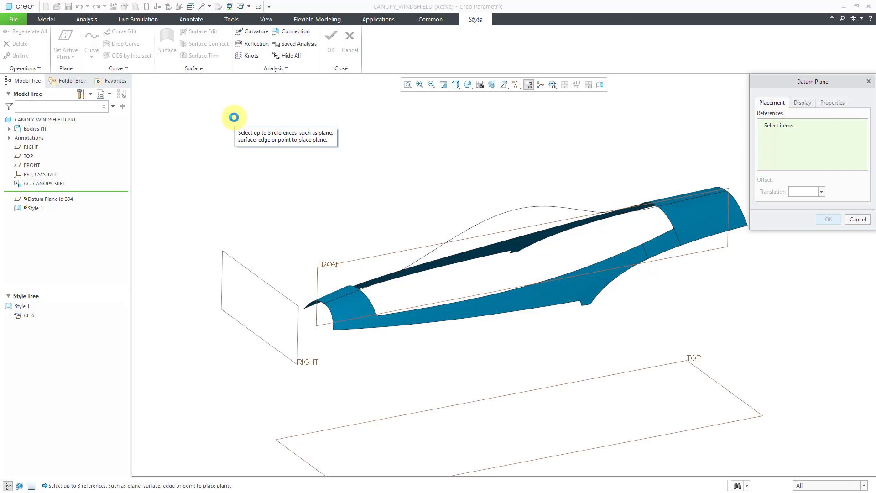
pyautogui.click(259, 276)
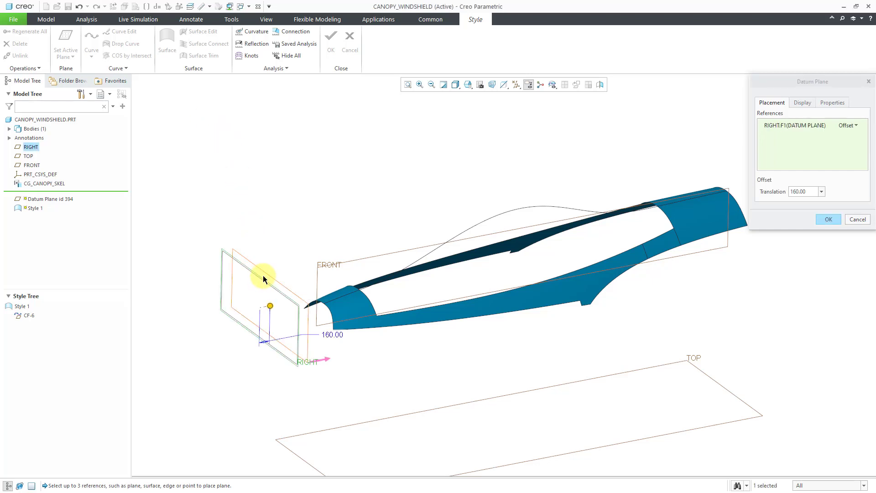
pyautogui.moveTo(297, 333); pyautogui.dragTo(299, 337, button='middle')
pyautogui.moveTo(256, 319); pyautogui.dragTo(528, 274)
pyautogui.moveTo(488, 293)
pyautogui.mouseDown(button='middle')
pyautogui.moveTo(476, 270)
pyautogui.moveTo(486, 281)
pyautogui.mouseUp(button='middle')
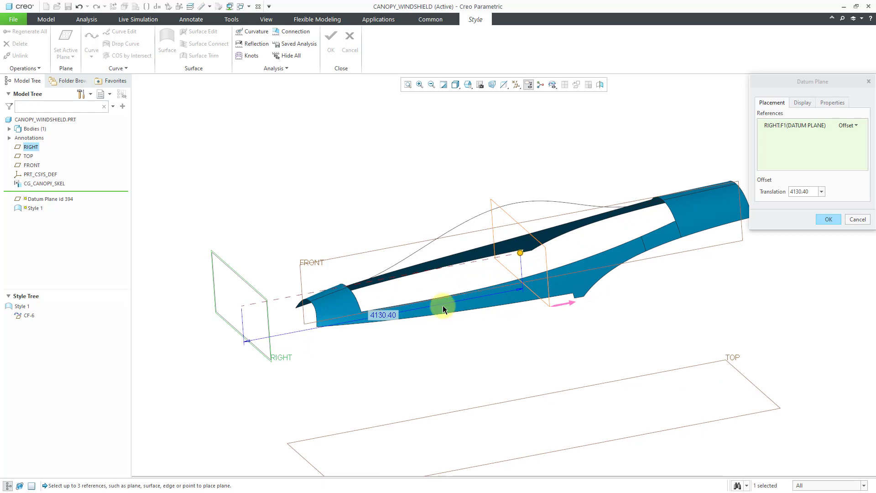
pyautogui.moveTo(553, 239); pyautogui.dragTo(546, 242, button='middle')
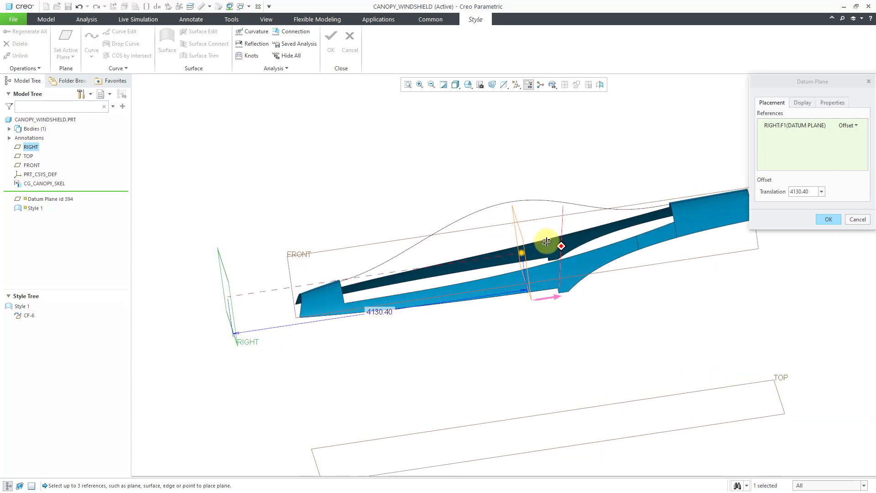
pyautogui.doubleClick(377, 311)
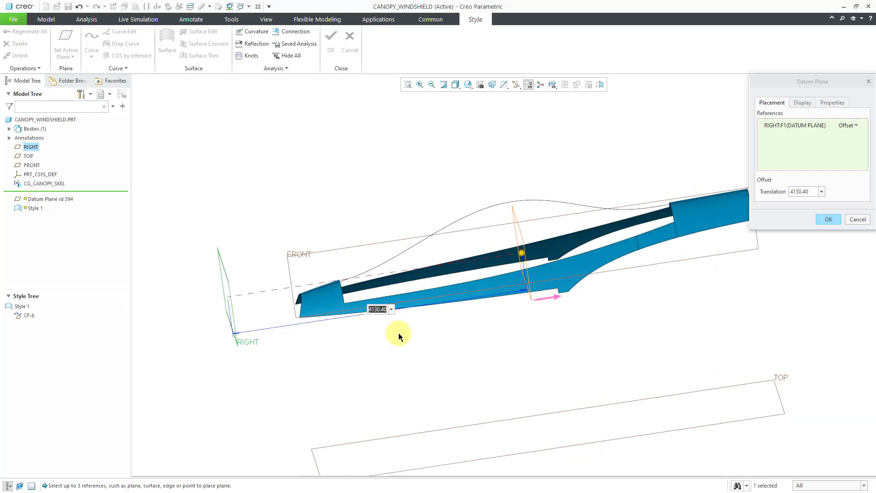
pyautogui.write('4000')
pyautogui.press('Return')
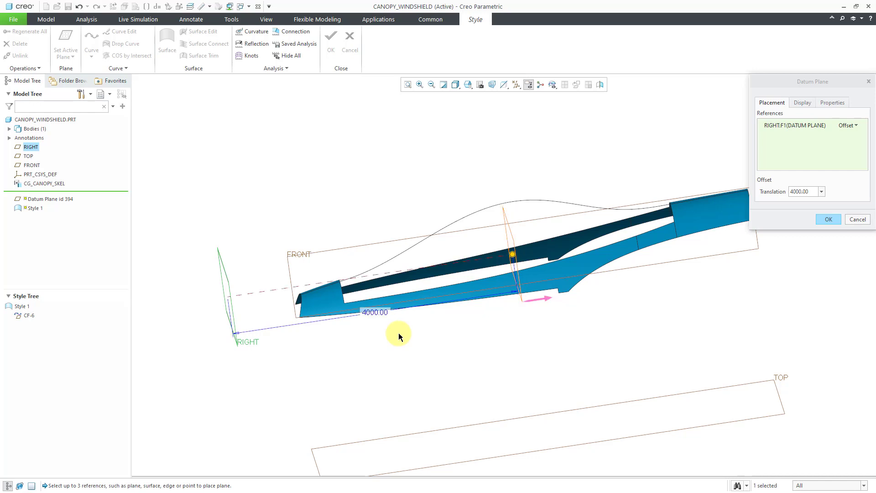
pyautogui.click(827, 219)
pyautogui.moveTo(505, 169); pyautogui.dragTo(526, 174, button='middle')
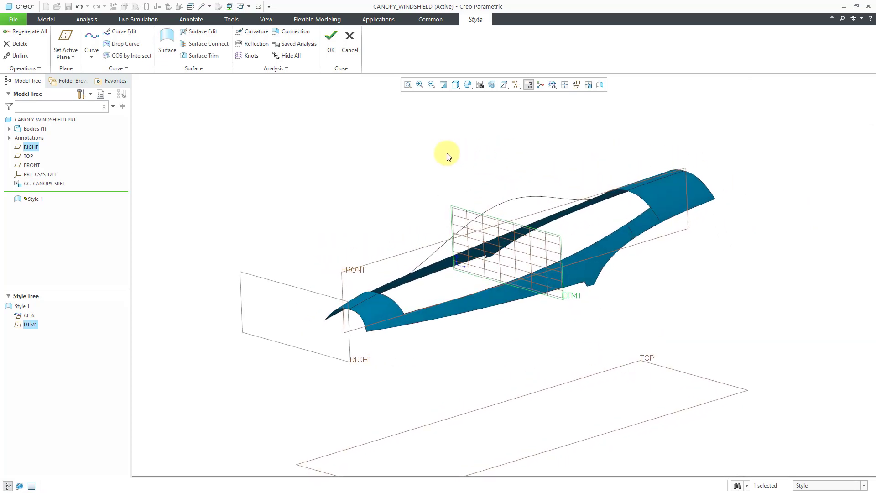
# Switch off the Style grid display and hide all datum planes.
pyautogui.click(30, 68)
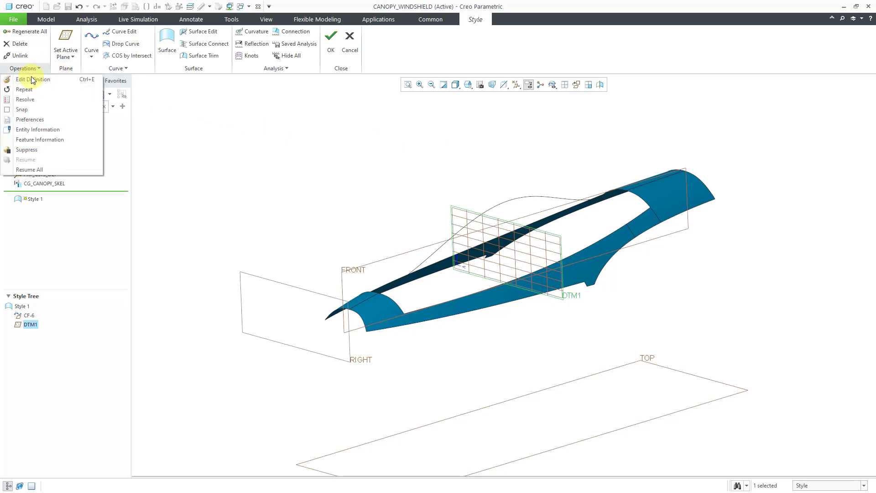
pyautogui.click(43, 121)
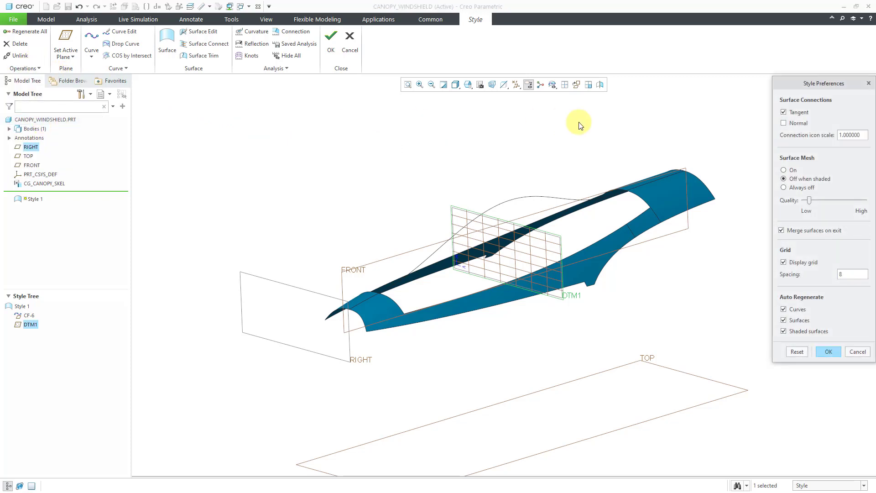
pyautogui.click(812, 267)
pyautogui.click(828, 353)
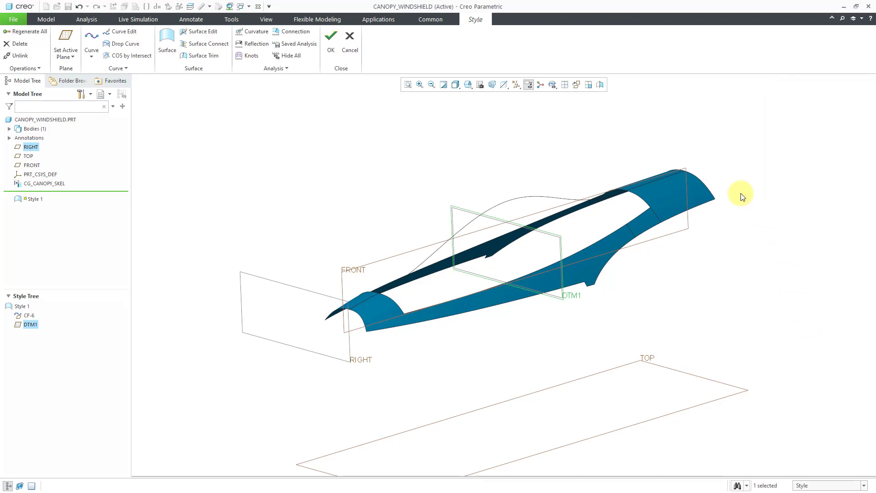
pyautogui.click(517, 84)
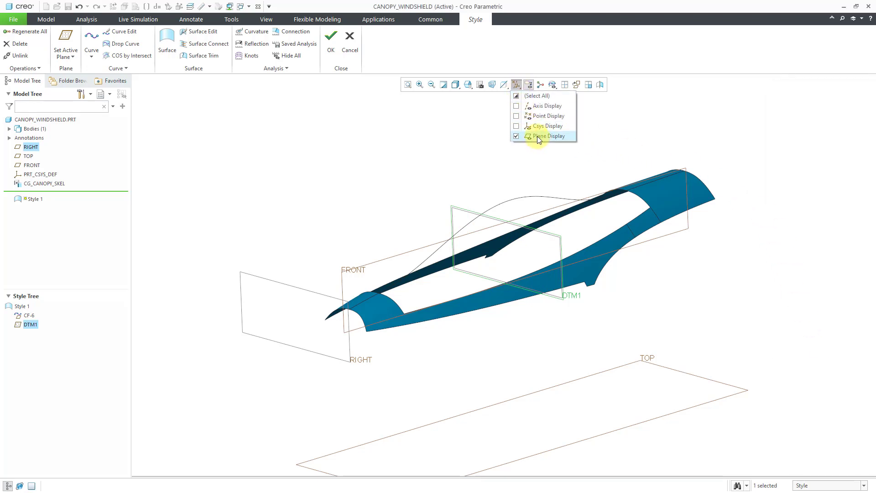
pyautogui.click(537, 136)
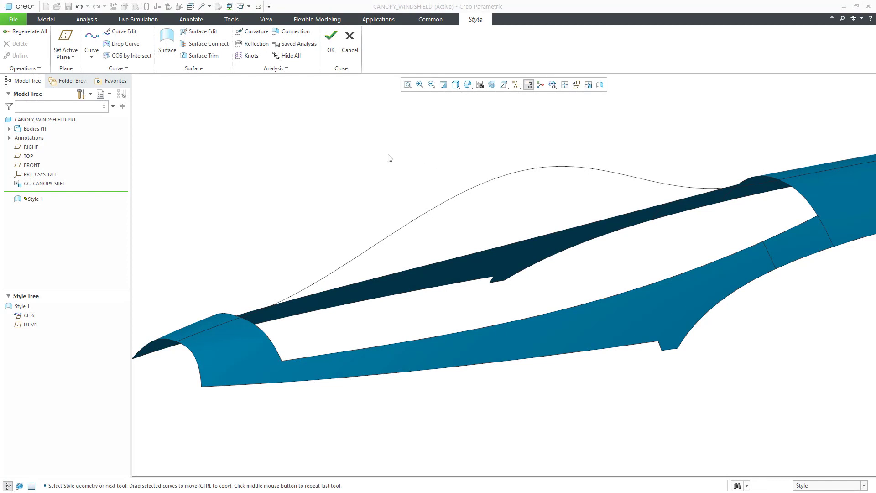
# Draw arch curve CF-17 from one canopy edge over the centerline to the opposite edge.
pyautogui.rightClick(361, 153)
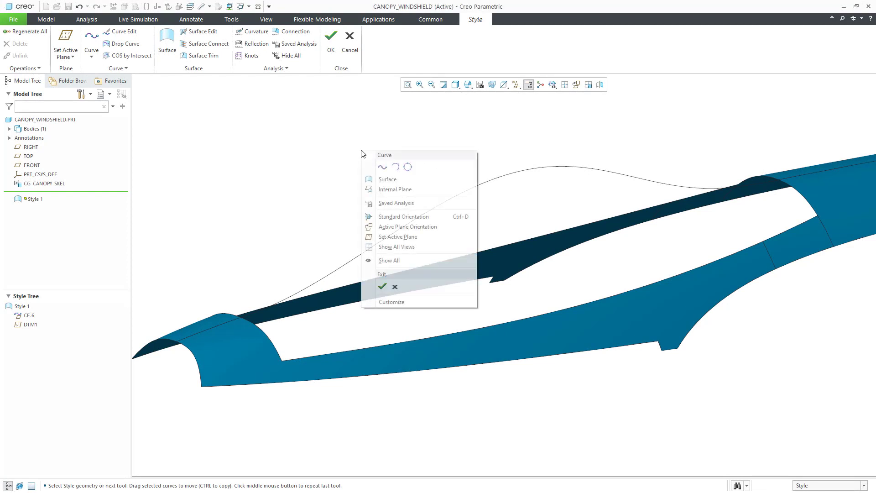
pyautogui.click(382, 169)
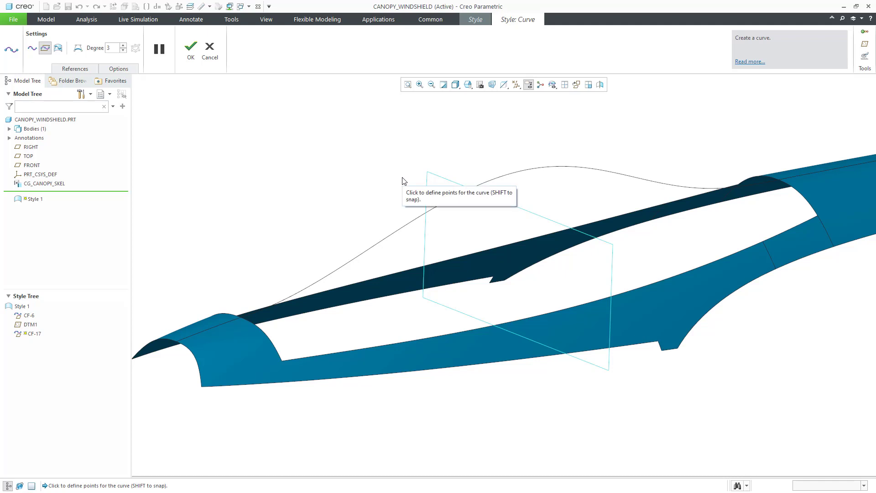
pyautogui.keyDown('shift'); pyautogui.click(480, 253); pyautogui.keyUp('shift')
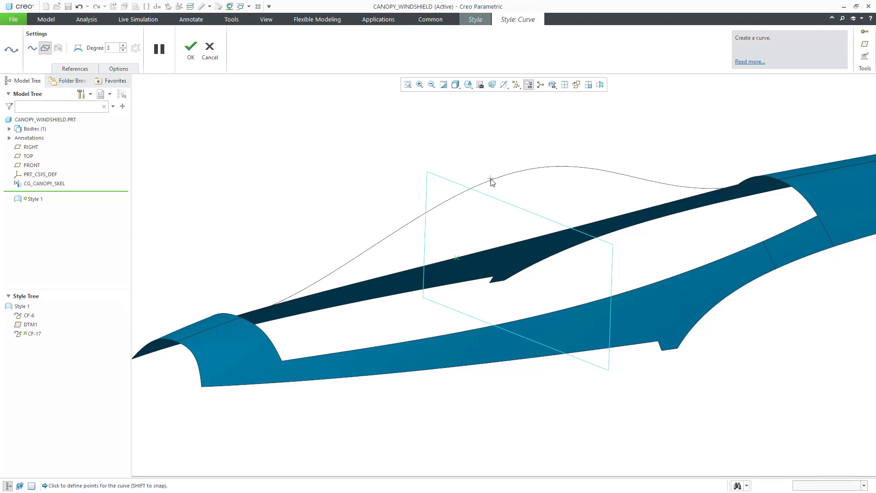
pyautogui.keyDown('shift'); pyautogui.click(521, 170); pyautogui.keyUp('shift')
pyautogui.keyDown('shift'); pyautogui.click(595, 300); pyautogui.keyUp('shift')
pyautogui.middleClick(378, 190)
pyautogui.moveTo(454, 182)
pyautogui.mouseDown(button='middle')
pyautogui.moveTo(481, 182)
pyautogui.moveTo(461, 180)
pyautogui.moveTo(465, 162)
pyautogui.moveTo(454, 176)
pyautogui.moveTo(461, 186)
pyautogui.mouseUp(button='middle')
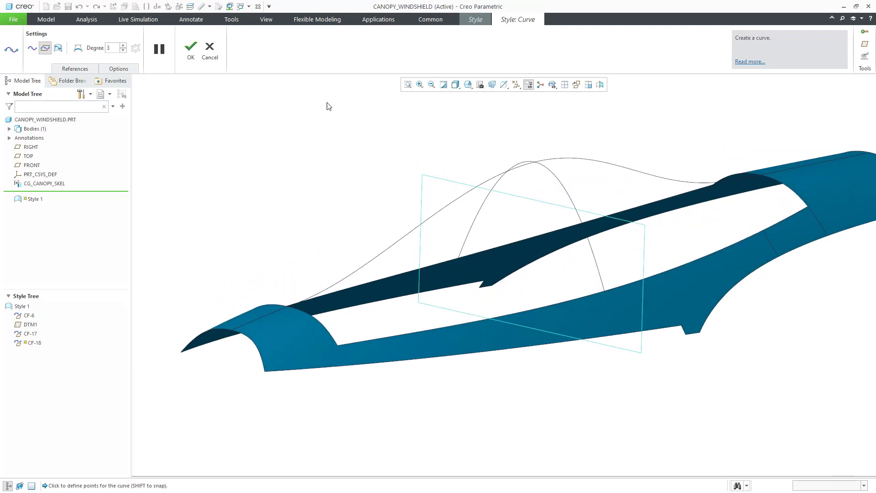
pyautogui.click(209, 52)
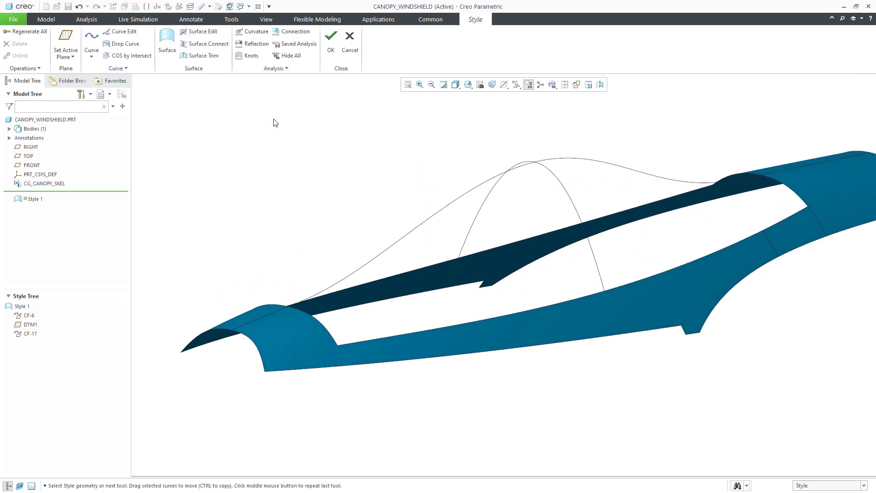
# Constrain CF-17's lower right end point to G2 surface curvature.
pyautogui.doubleClick(558, 180)
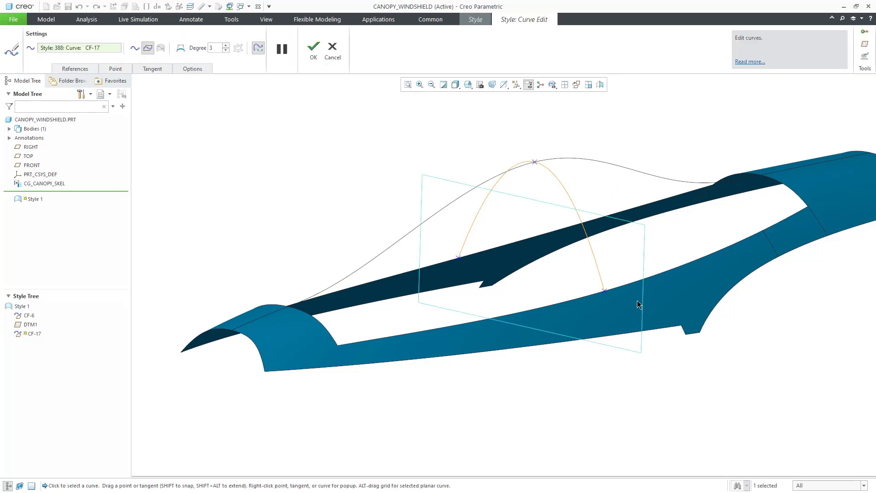
pyautogui.click(605, 291)
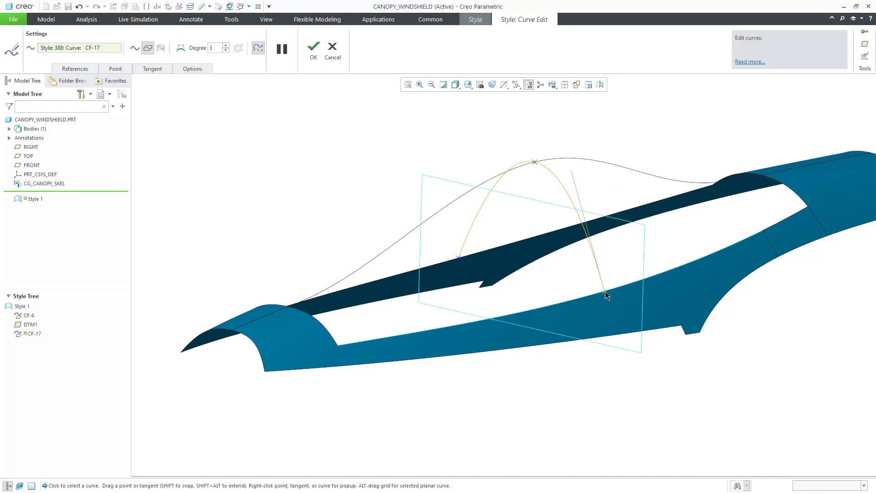
pyautogui.rightClick(577, 187)
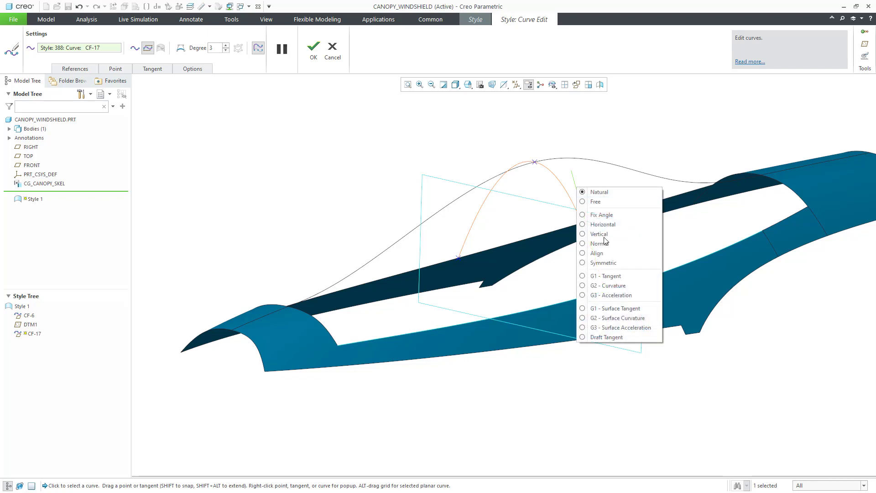
pyautogui.click(623, 318)
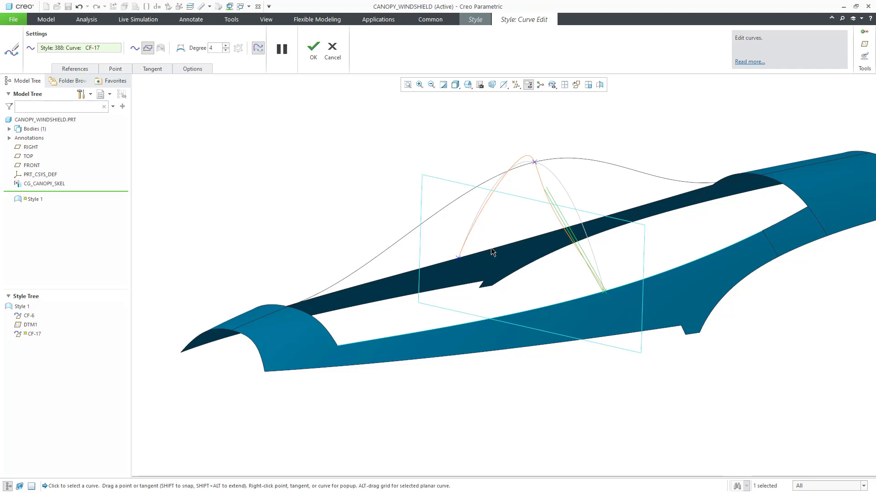
pyautogui.moveTo(587, 232)
pyautogui.mouseDown(button='middle')
pyautogui.moveTo(620, 211)
pyautogui.moveTo(589, 223)
pyautogui.mouseUp(button='middle')
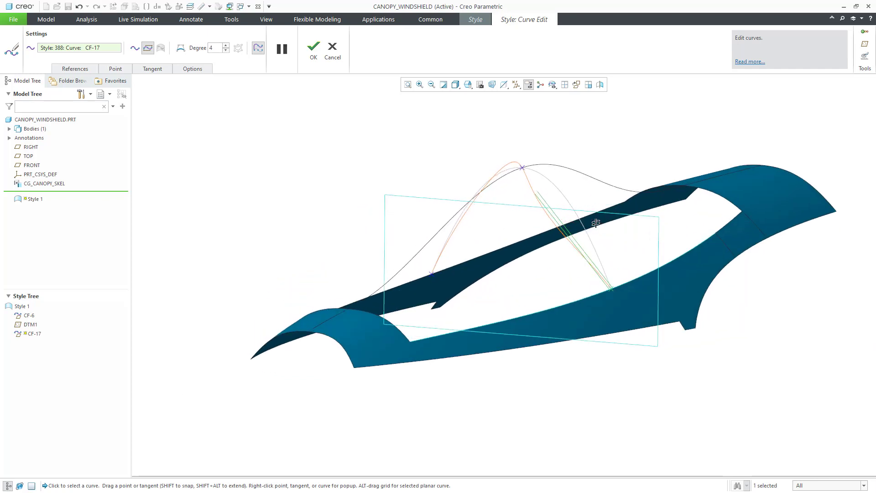
# Make that end's tangent constraint Free and swing the tangent to reshape the arch.
pyautogui.click(152, 68)
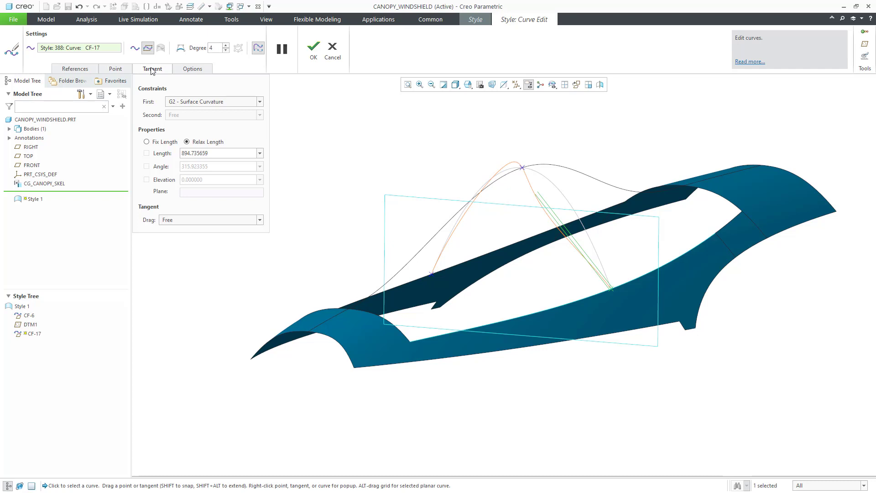
pyautogui.click(259, 102)
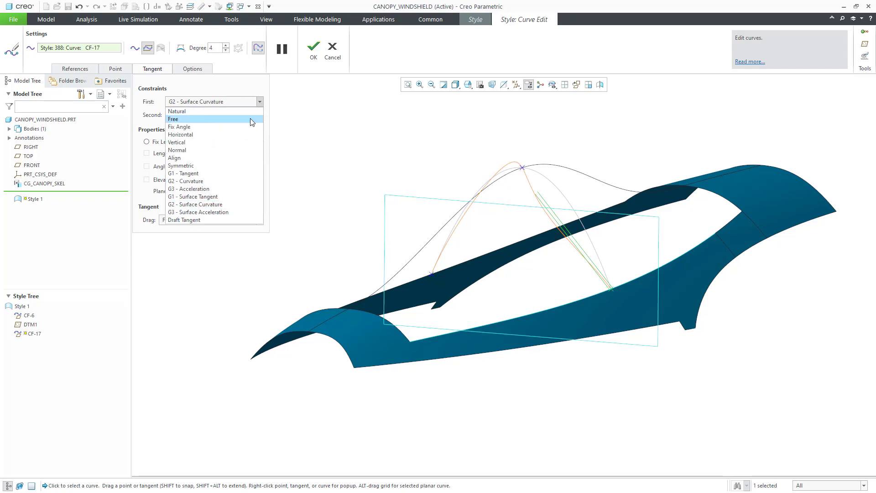
pyautogui.click(252, 120)
pyautogui.moveTo(545, 203); pyautogui.dragTo(600, 197)
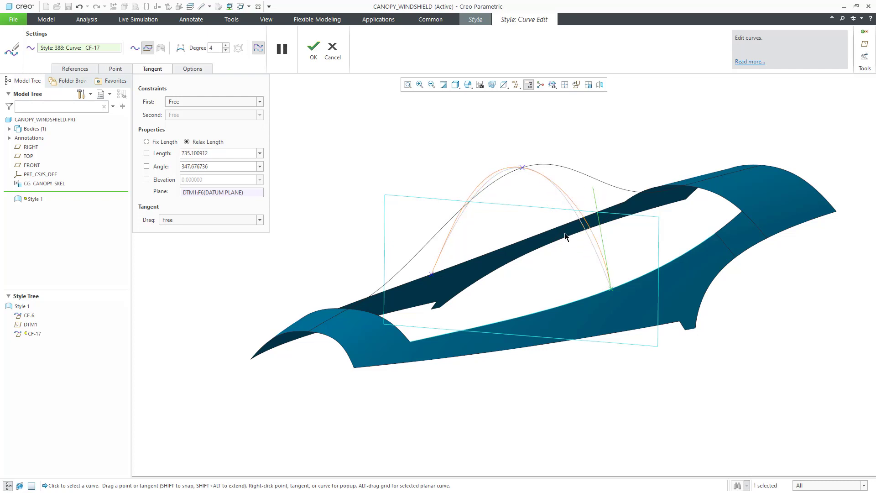
pyautogui.moveTo(564, 237)
pyautogui.mouseDown(button='middle')
pyautogui.moveTo(577, 224)
pyautogui.moveTo(576, 239)
pyautogui.mouseUp(button='middle')
pyautogui.scroll(-3, 739, 232)
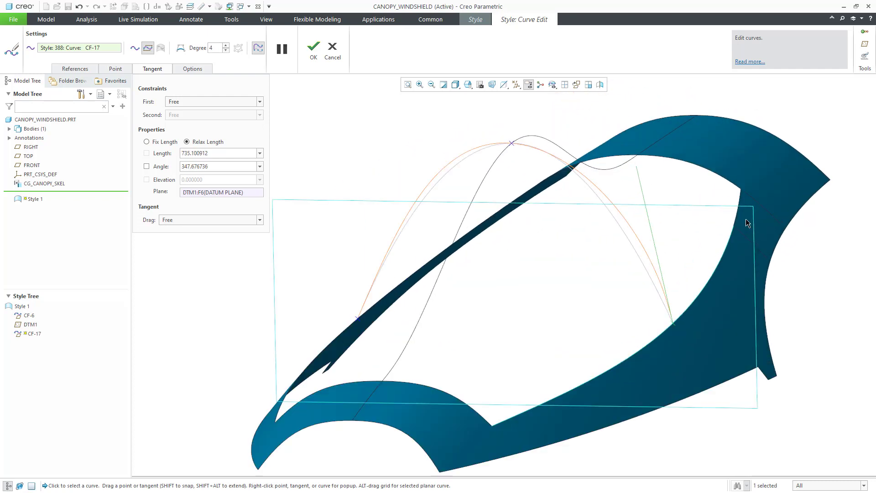
pyautogui.moveTo(639, 175); pyautogui.dragTo(633, 137)
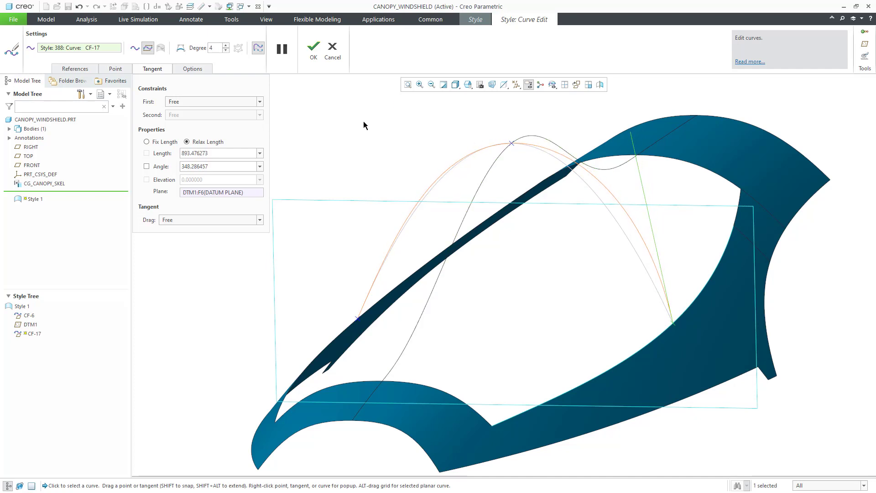
# Set the end tangent length to 900 and its angle to 345.
pyautogui.doubleClick(233, 153)
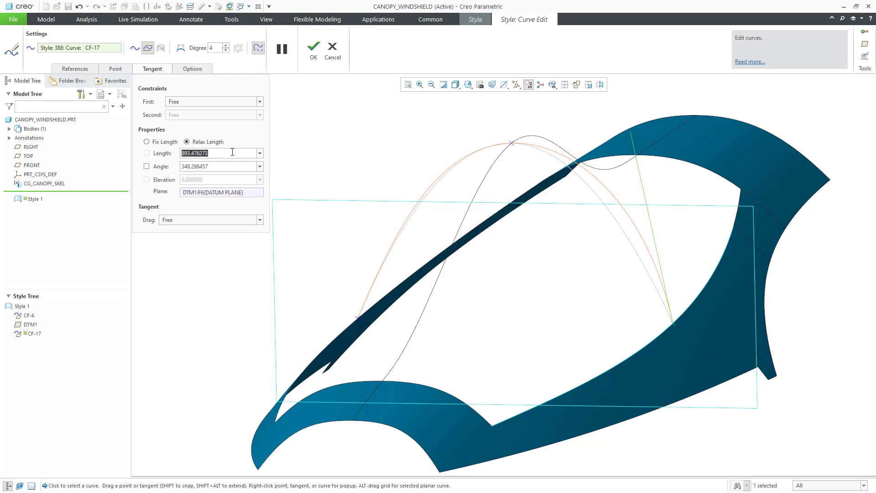
pyautogui.write('900')
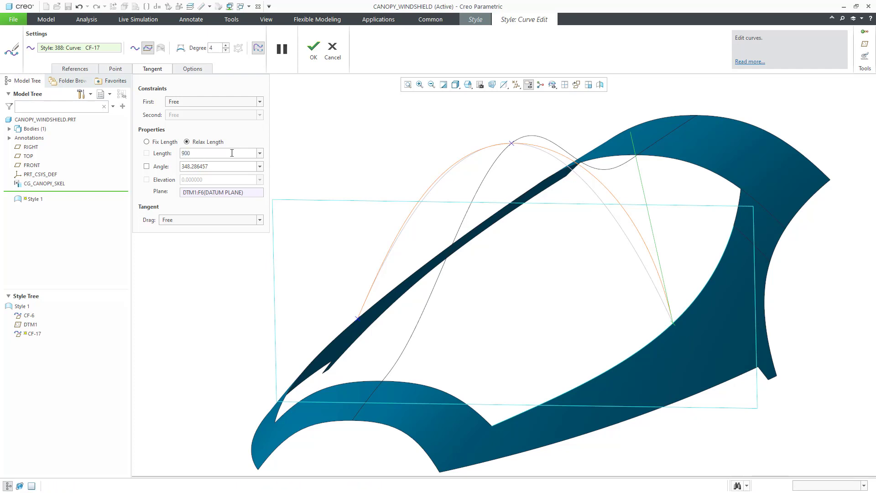
pyautogui.press('Return')
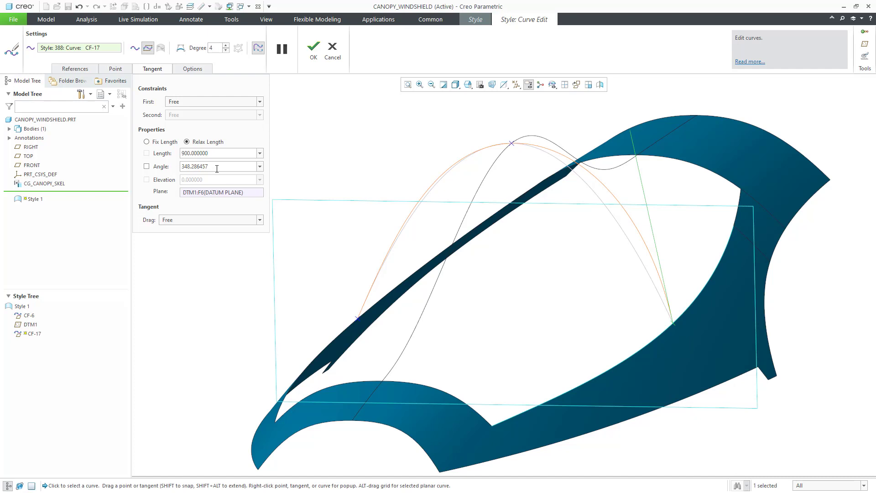
pyautogui.doubleClick(216, 168)
pyautogui.write('330')
pyautogui.press('Return')
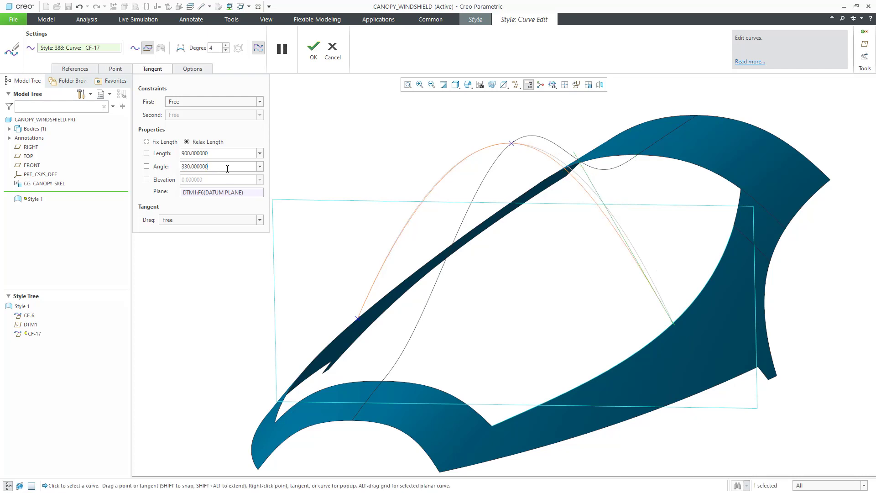
pyautogui.doubleClick(227, 168)
pyautogui.write('345')
pyautogui.press('Return')
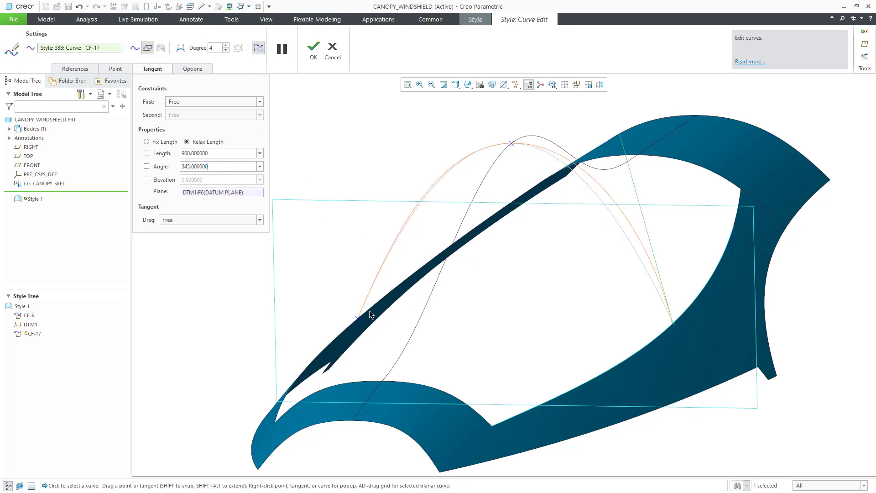
# Free CF-17's left end tangent and set its length to 900 and angle to 15.
pyautogui.click(358, 319)
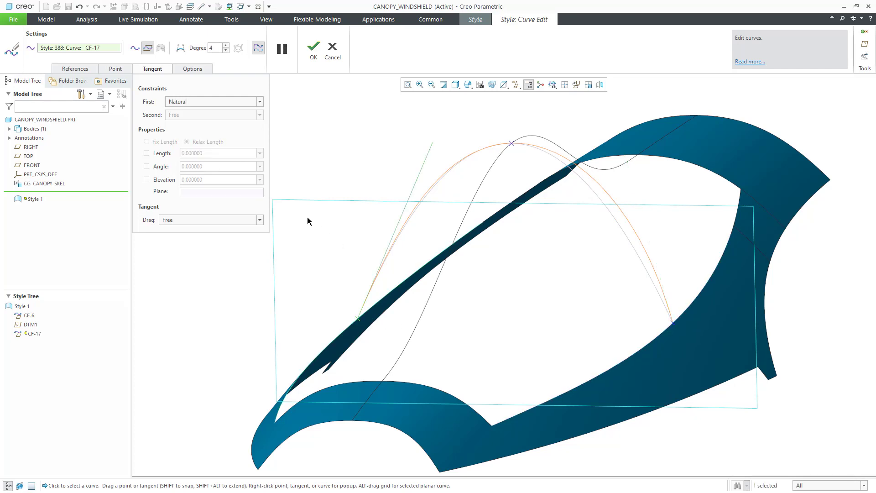
pyautogui.moveTo(421, 172); pyautogui.dragTo(399, 178)
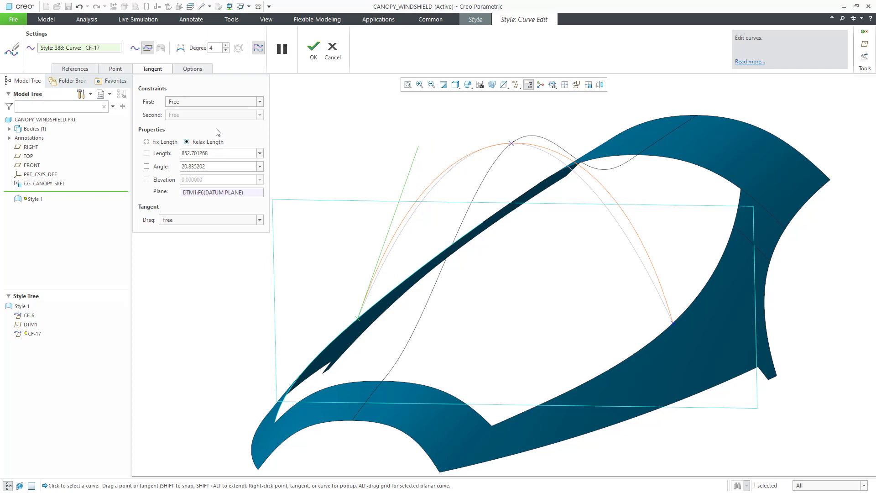
pyautogui.doubleClick(226, 153)
pyautogui.write('900')
pyautogui.press('Return')
pyautogui.doubleClick(229, 165)
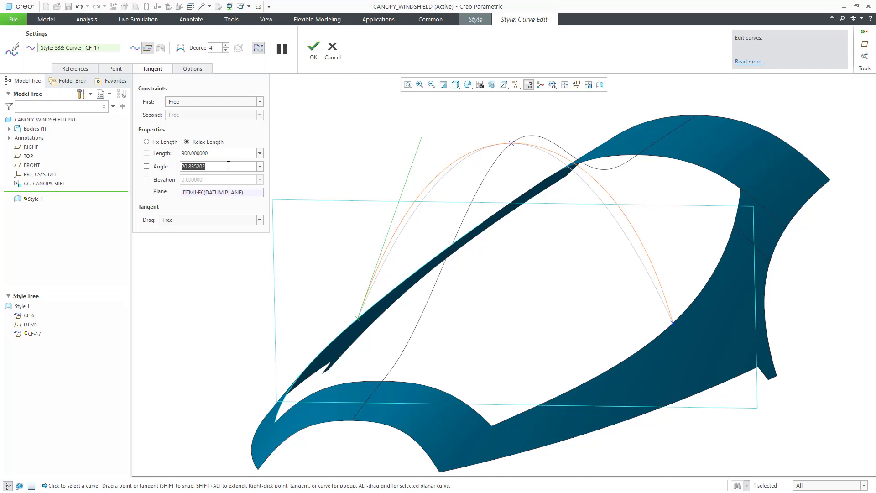
pyautogui.write('15')
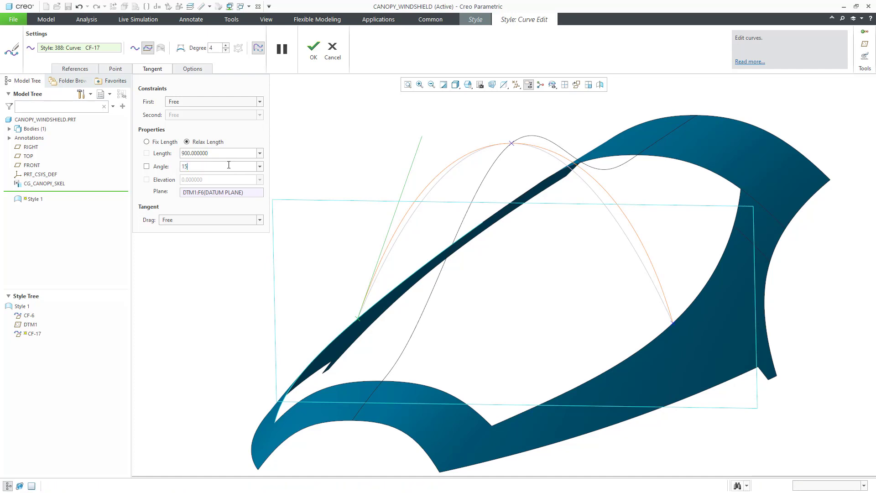
pyautogui.press('Return')
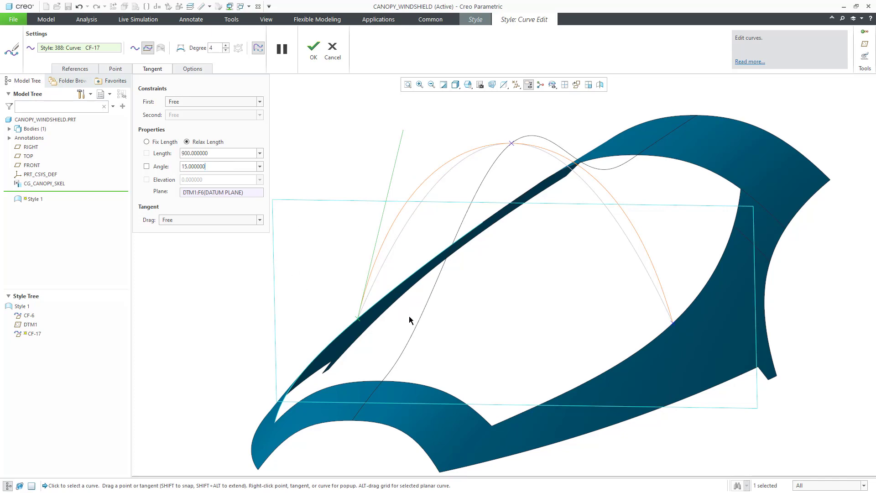
pyautogui.moveTo(411, 320); pyautogui.dragTo(414, 314, button='middle')
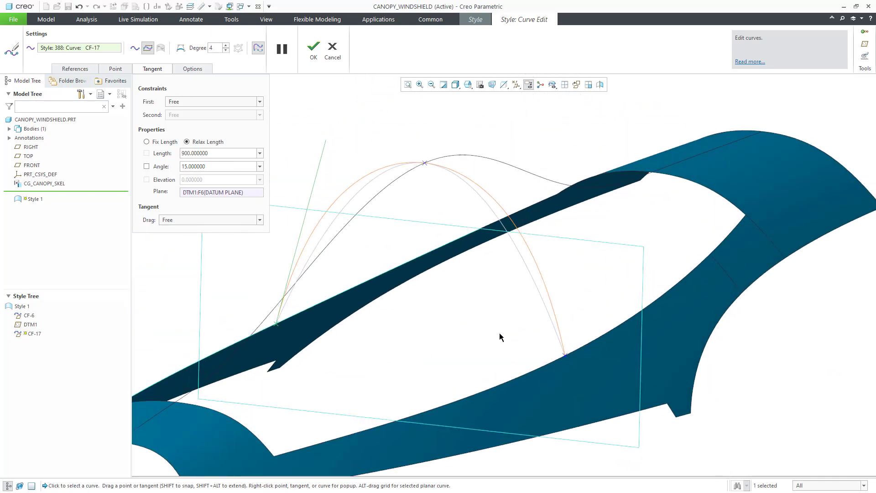
pyautogui.scroll(-3, 499, 333)
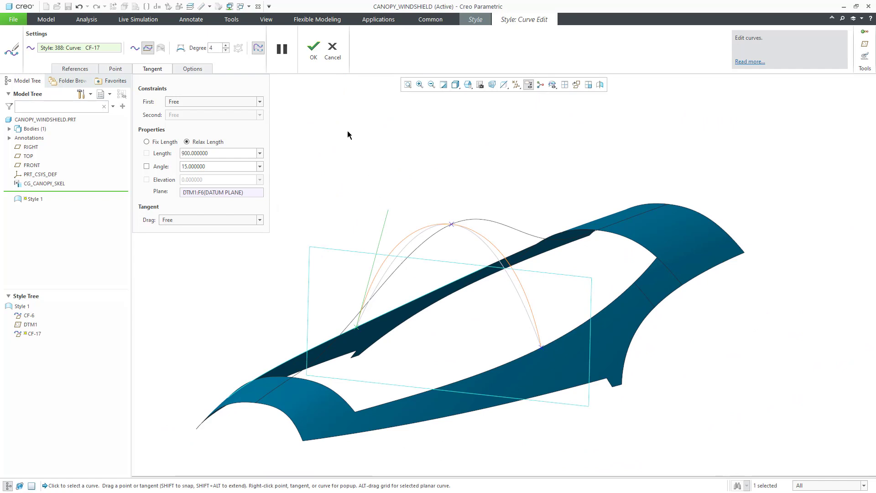
# Close the CF-17 curve edit, review the curves, and complete the Style 1 feature.
pyautogui.click(318, 58)
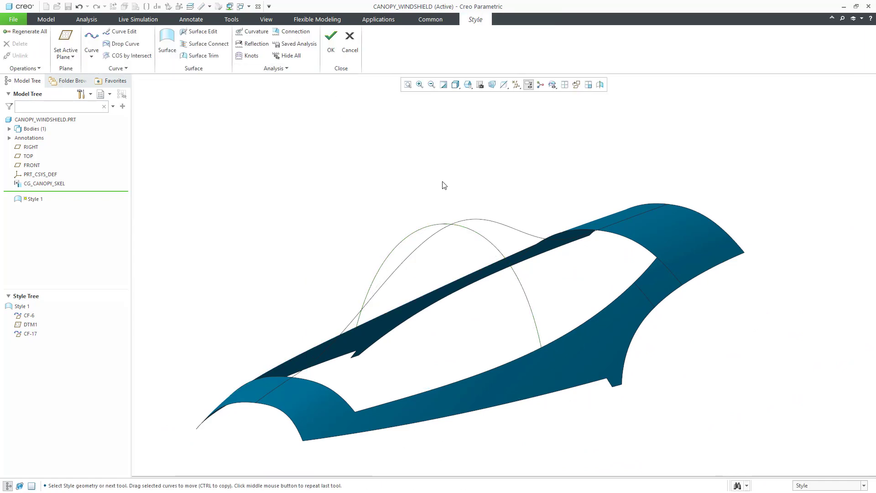
pyautogui.moveTo(444, 186)
pyautogui.mouseDown(button='middle')
pyautogui.moveTo(464, 172)
pyautogui.moveTo(445, 182)
pyautogui.moveTo(458, 187)
pyautogui.mouseUp(button='middle')
pyautogui.scroll(-3, 565, 213)
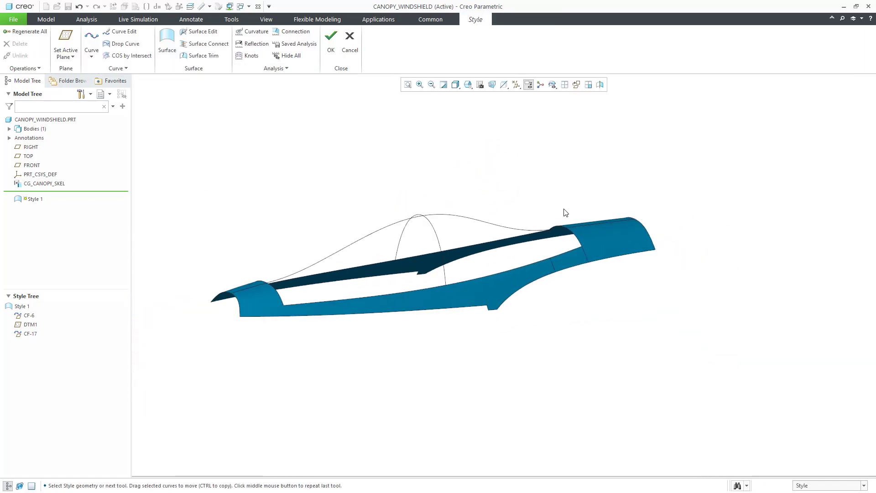
pyautogui.moveTo(292, 258)
pyautogui.mouseDown(button='middle')
pyautogui.moveTo(289, 272)
pyautogui.moveTo(286, 256)
pyautogui.mouseUp(button='middle')
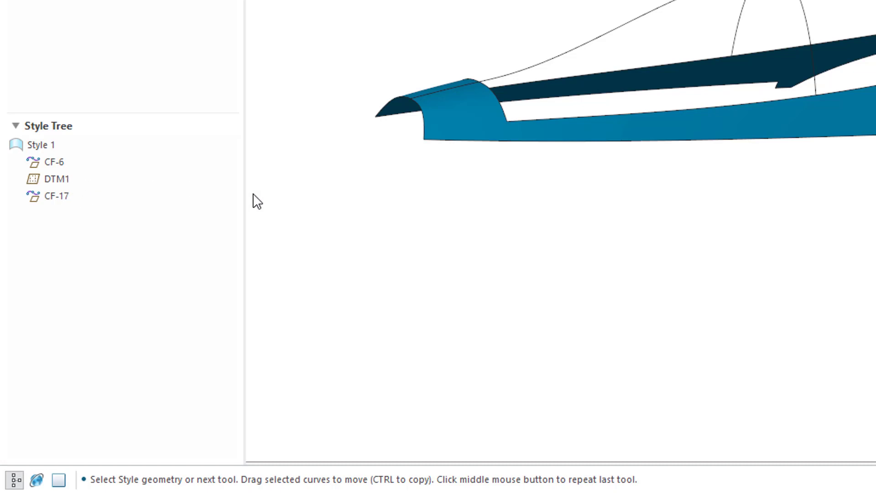
pyautogui.moveTo(748, 193)
pyautogui.mouseDown(button='middle')
pyautogui.moveTo(770, 189)
pyautogui.moveTo(778, 205)
pyautogui.mouseUp(button='middle')
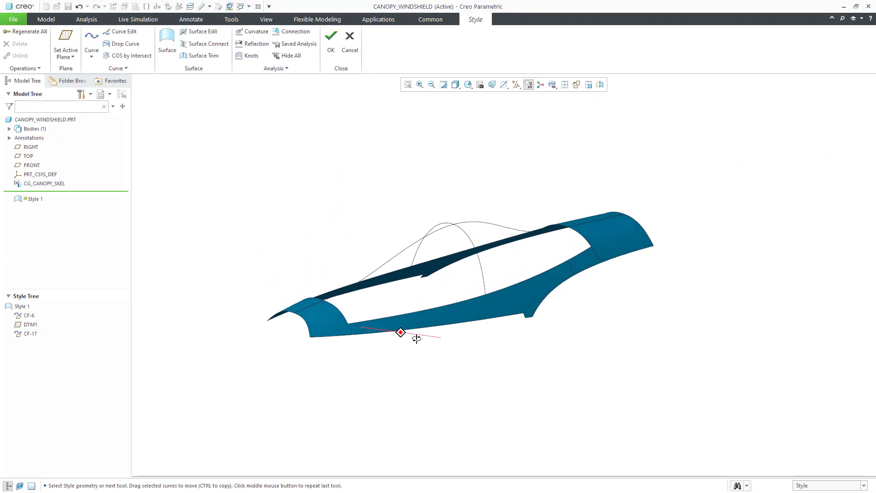
pyautogui.moveTo(417, 338); pyautogui.dragTo(404, 338, button='middle')
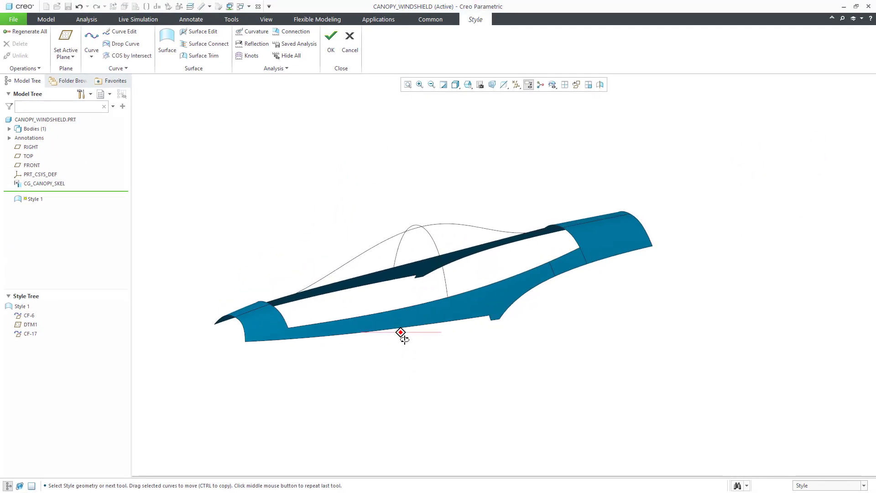
pyautogui.click(330, 45)
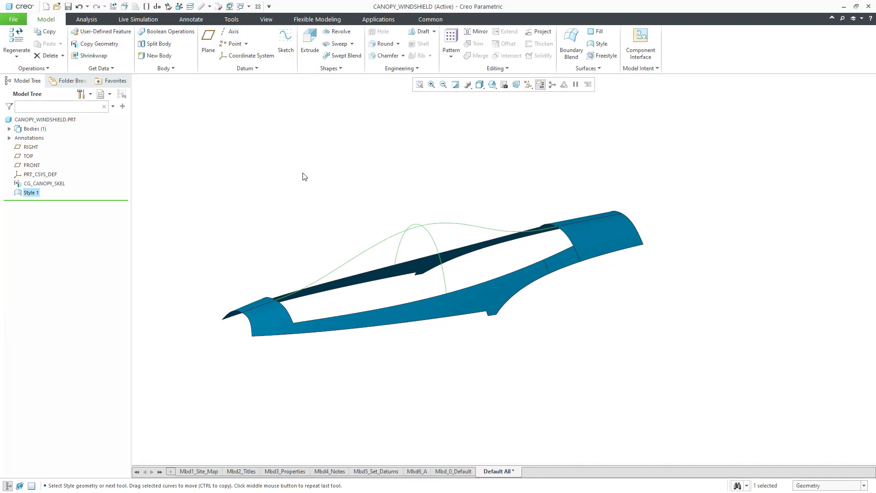
pyautogui.click(234, 194)
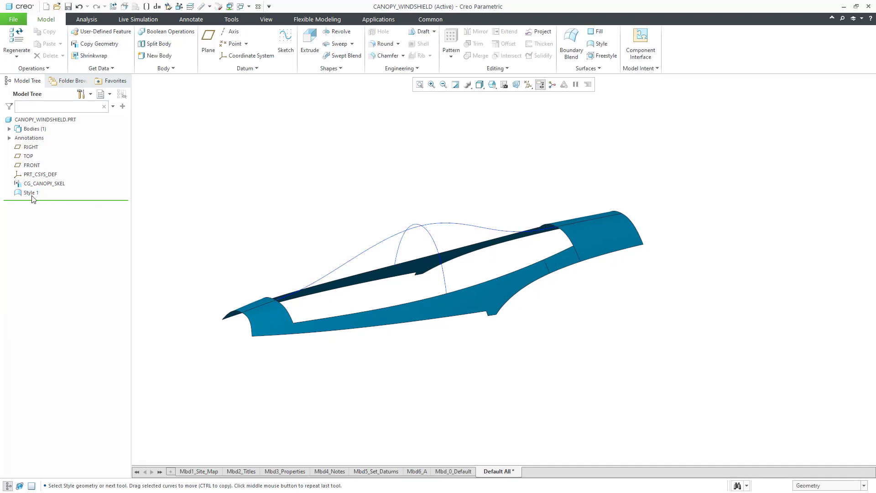